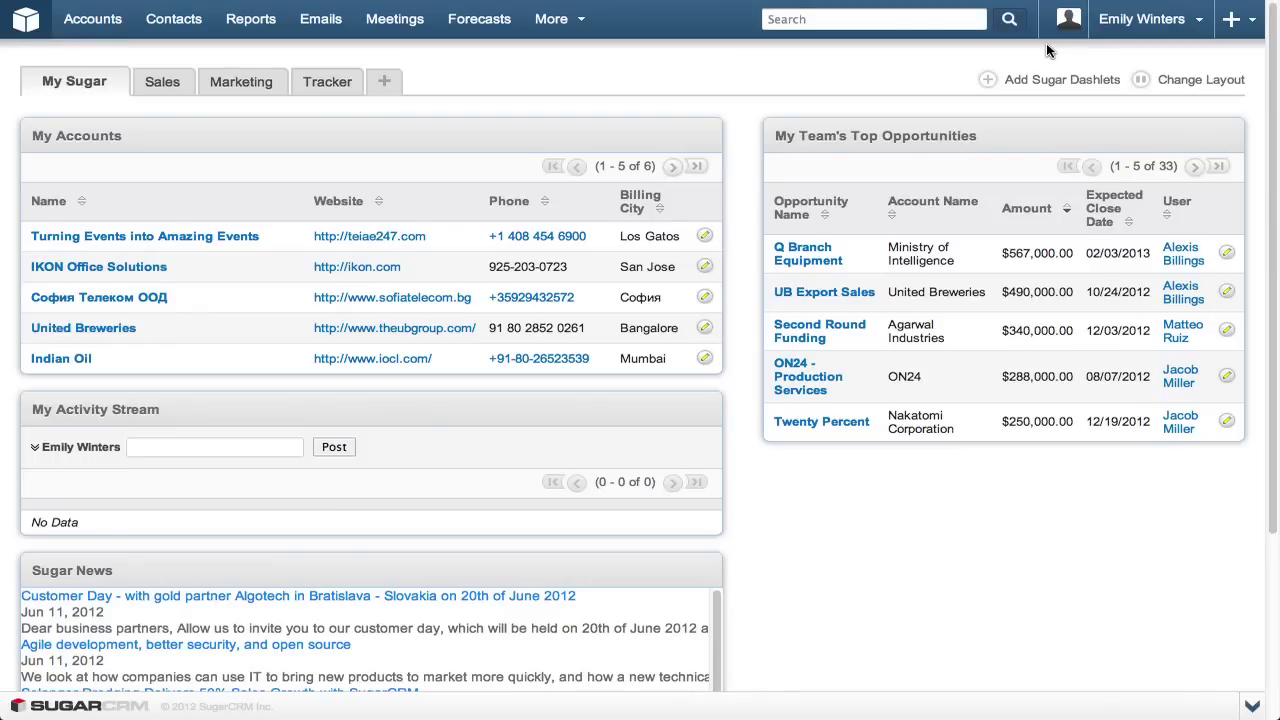
# Go to Admin > User Management and open a sales representative's user record
pyautogui.click(1150, 19)
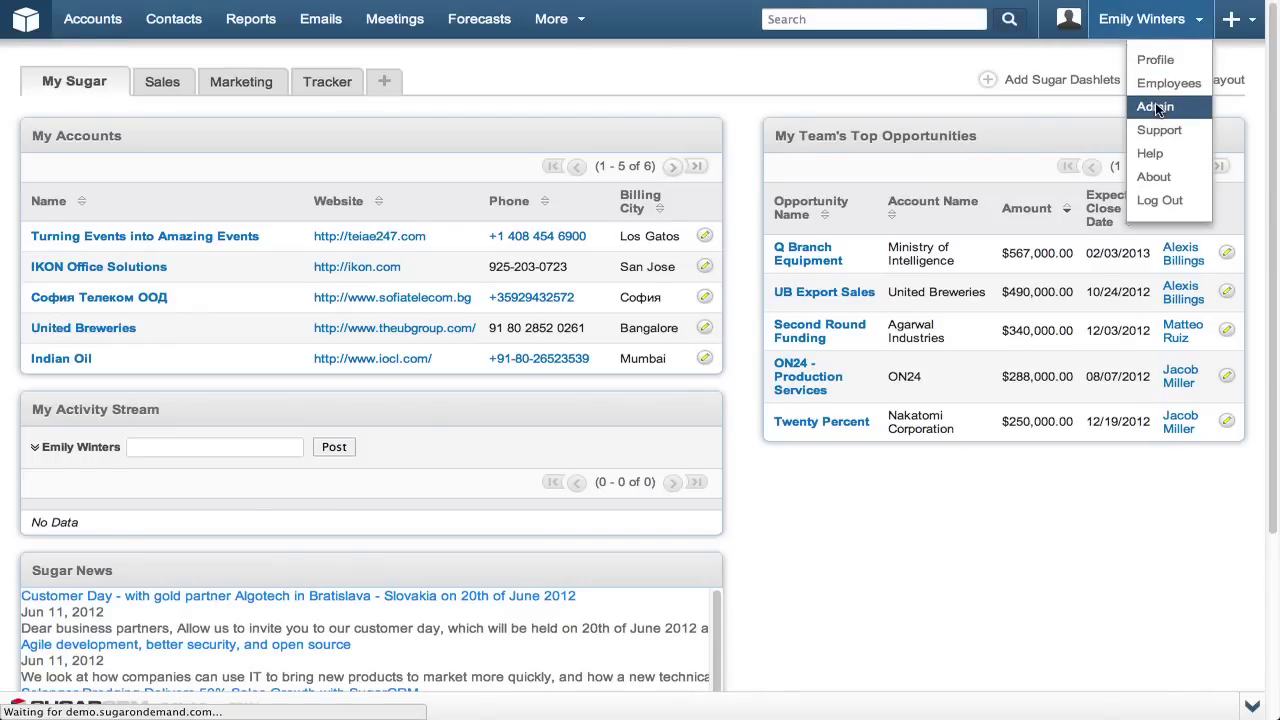
pyautogui.click(1155, 107)
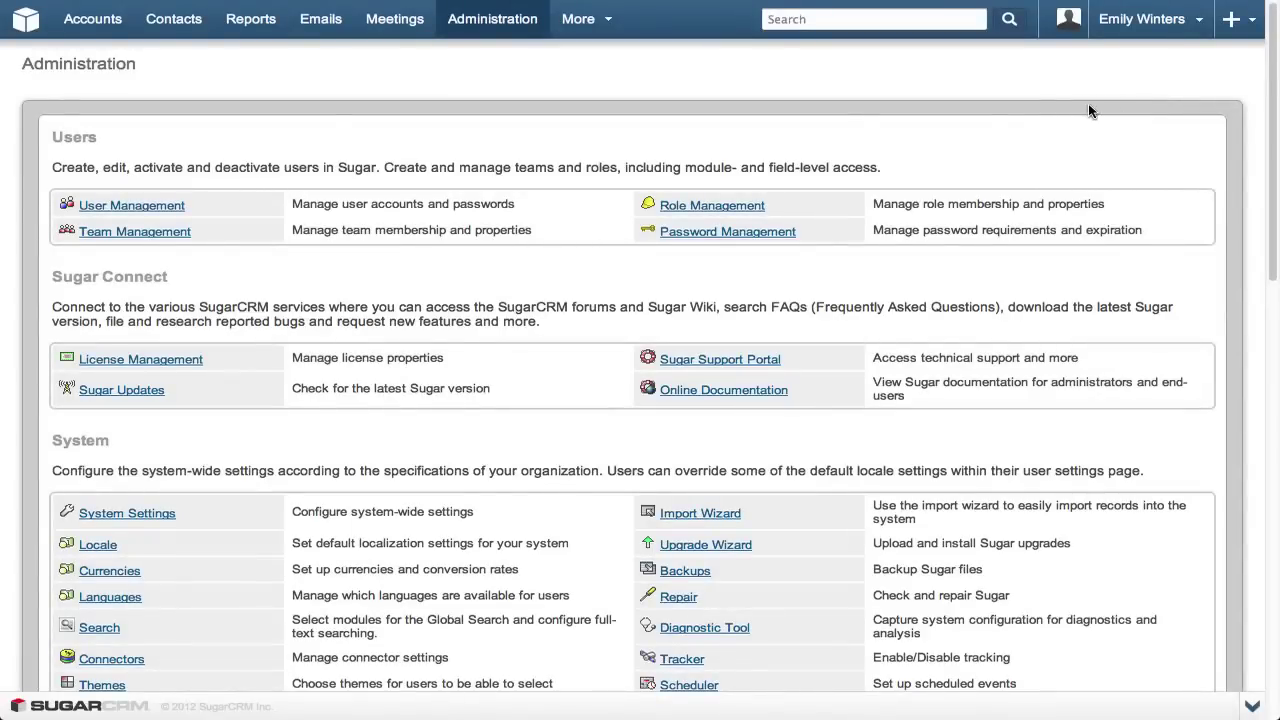
pyautogui.click(165, 206)
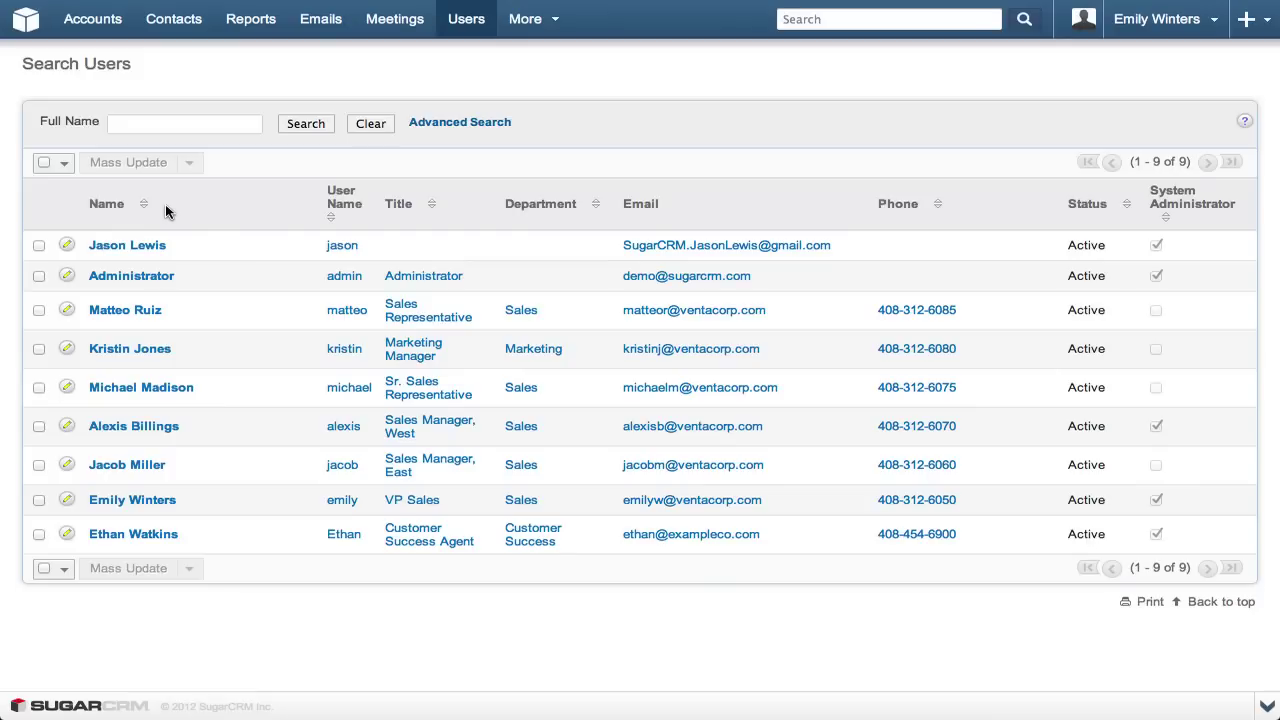
pyautogui.click(160, 391)
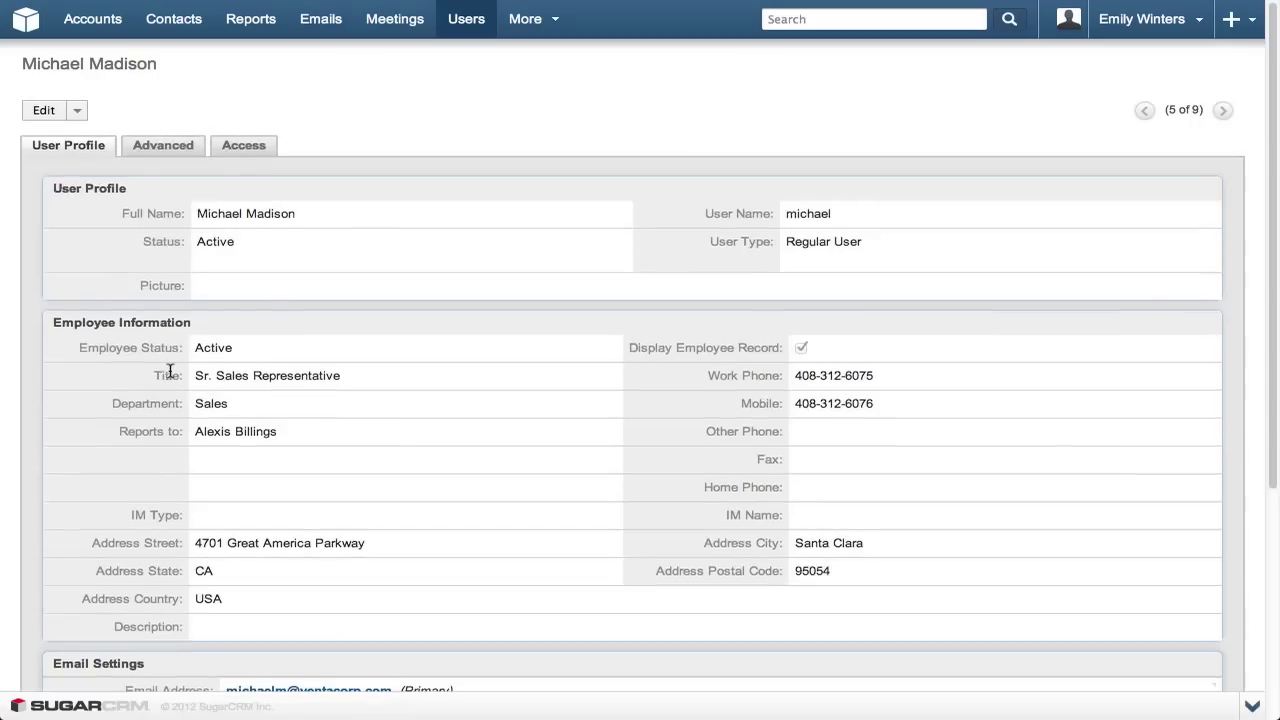
# Review the sales rep's Access tab module permissions, then open Role Management from Admin
pyautogui.click(246, 152)
pyautogui.scroll(-7, 245, 160)
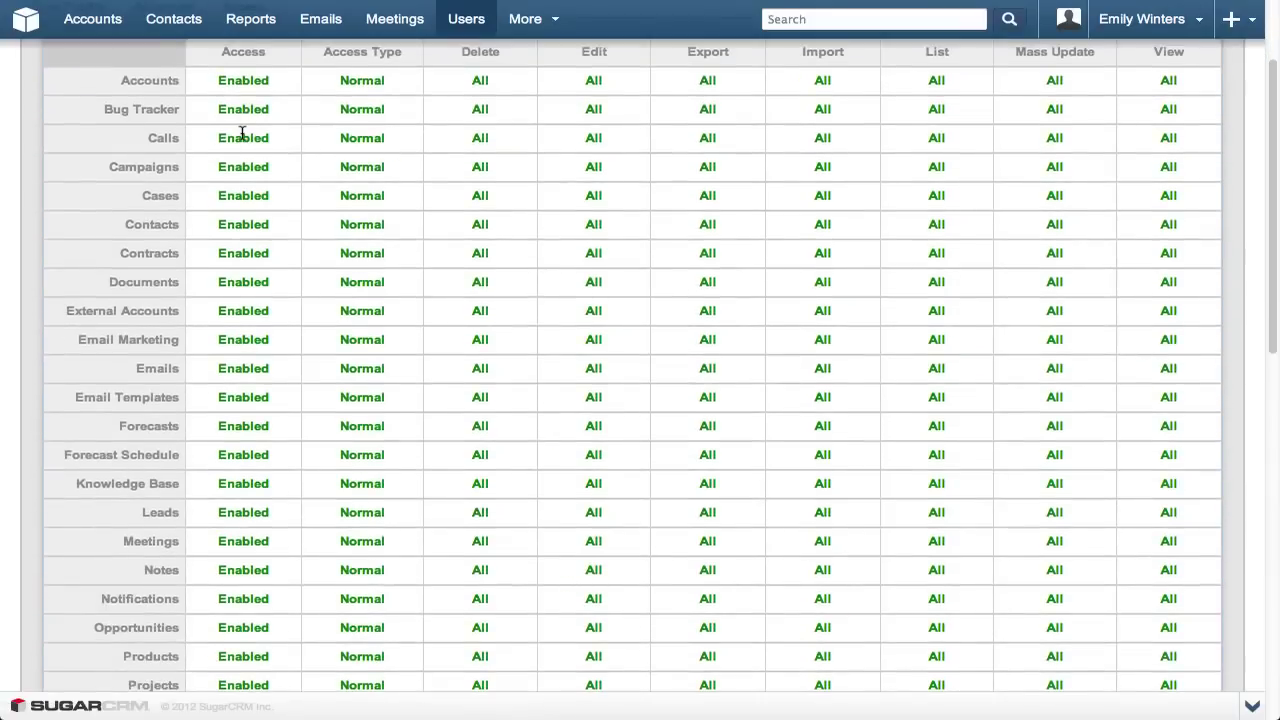
pyautogui.scroll(-6, 241, 138)
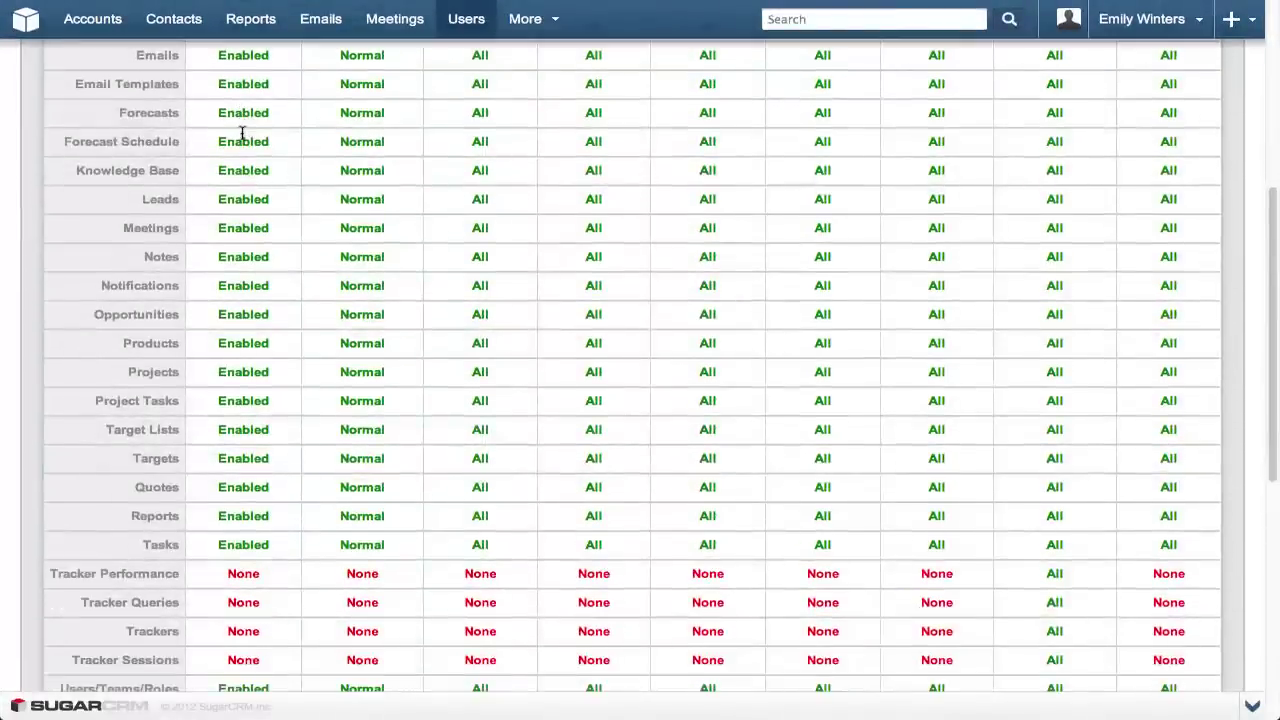
pyautogui.scroll(-4, 242, 136)
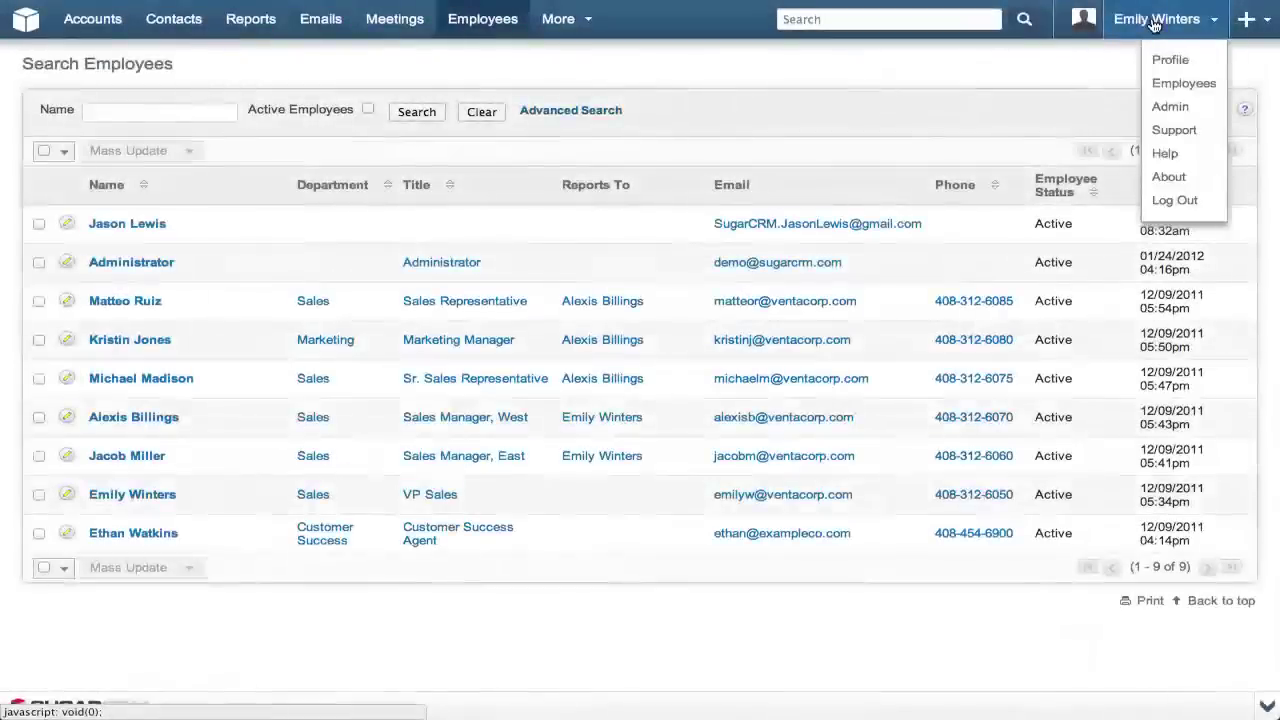
pyautogui.click(1169, 105)
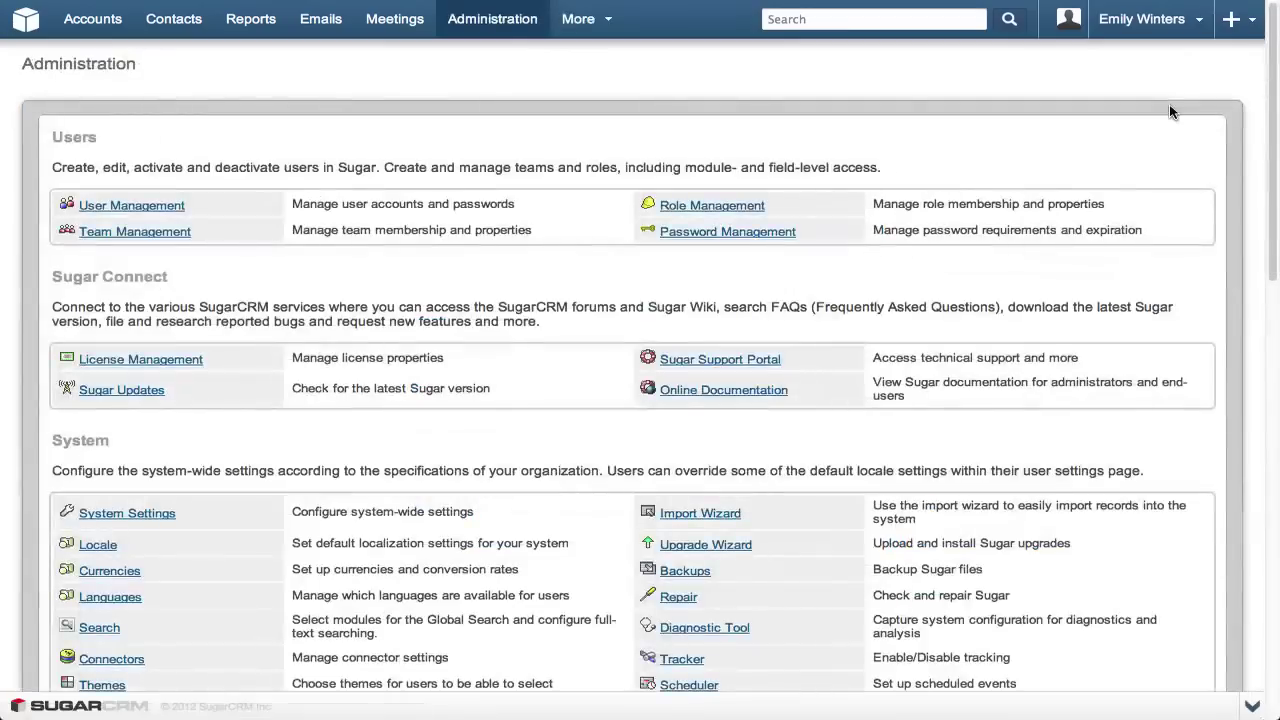
pyautogui.click(751, 207)
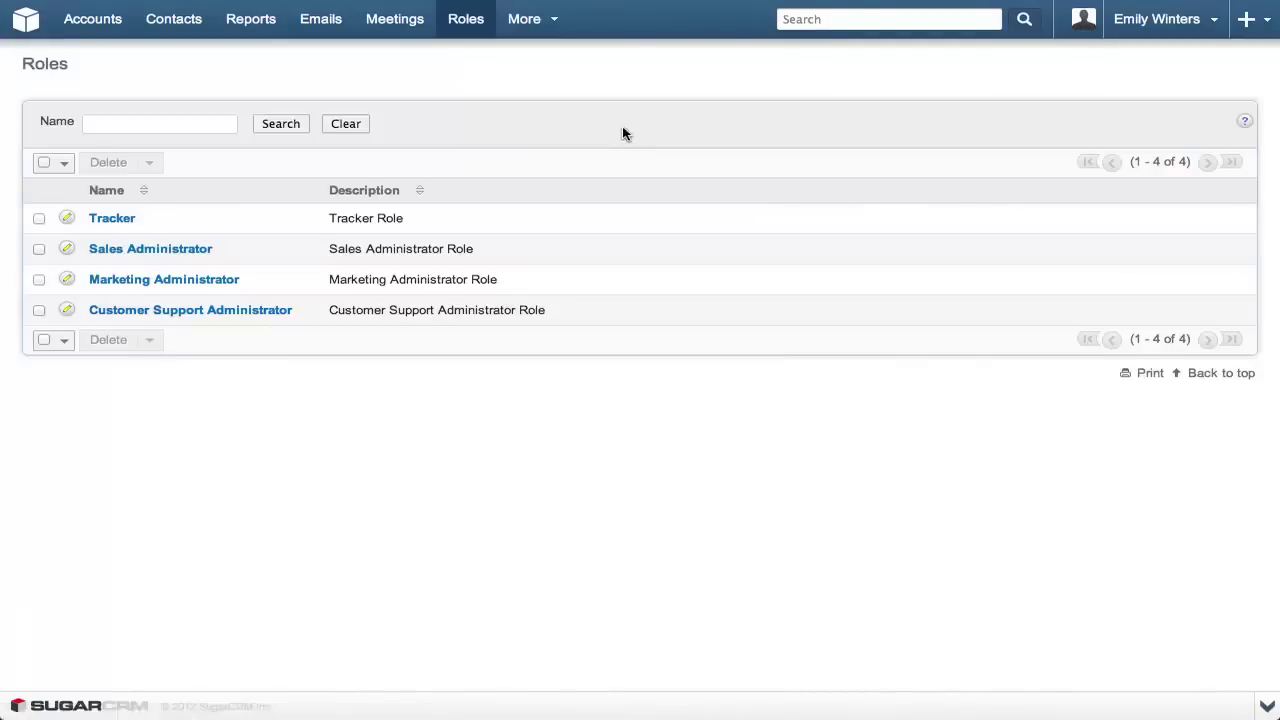
# Create a role with name 'Sales Rep' and description 'Sales Rep Role'
pyautogui.moveTo(468, 26)
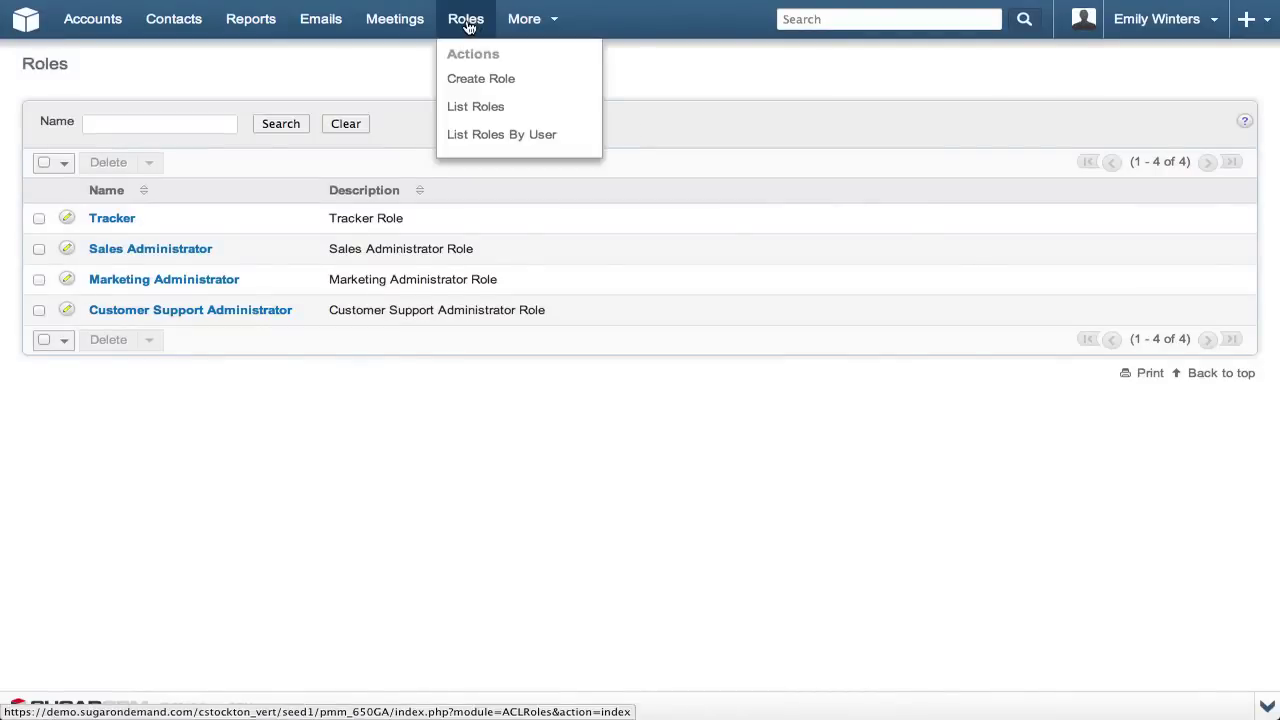
pyautogui.click(480, 78)
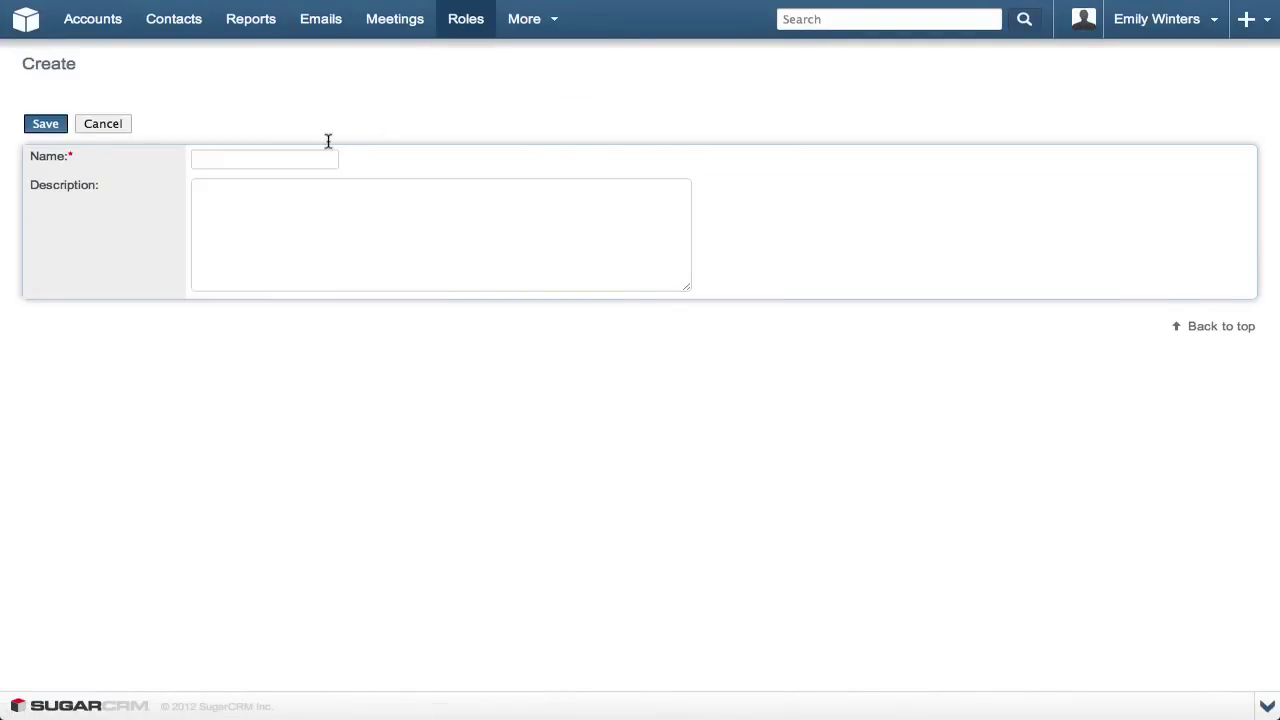
pyautogui.click(317, 158)
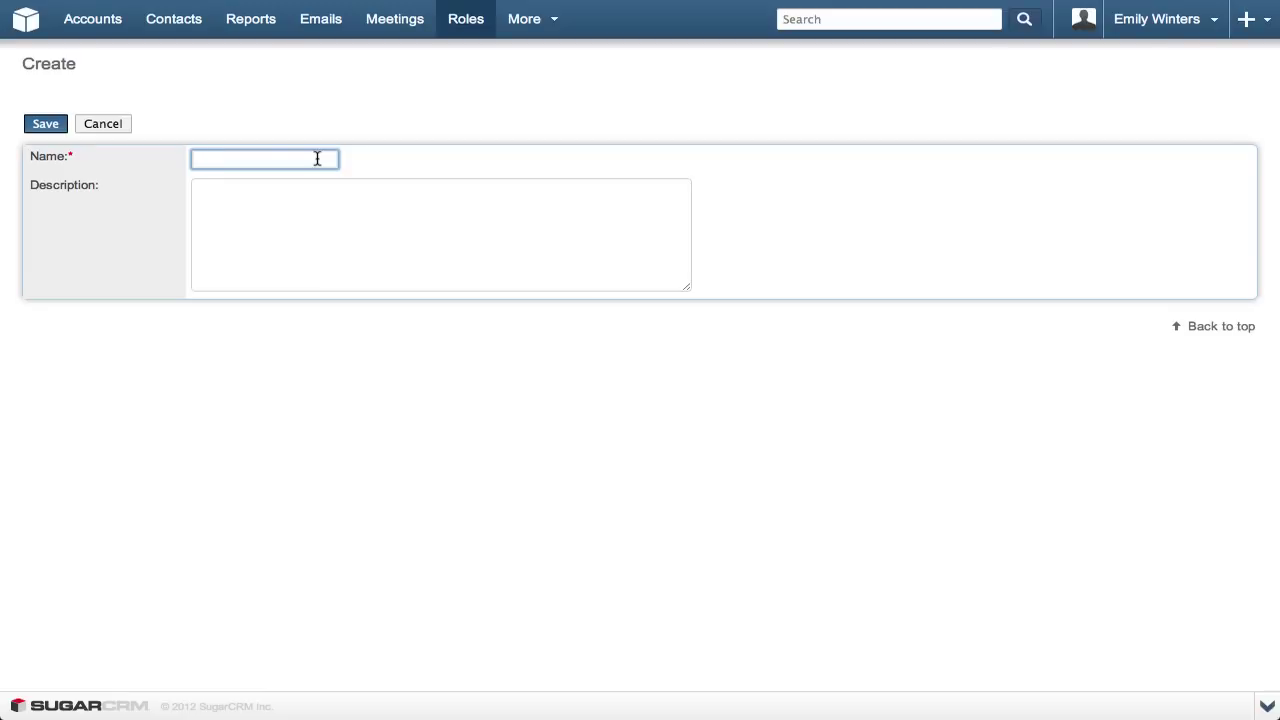
pyautogui.write('Sales Rep')
pyautogui.press('Tab')
pyautogui.write('Sal')
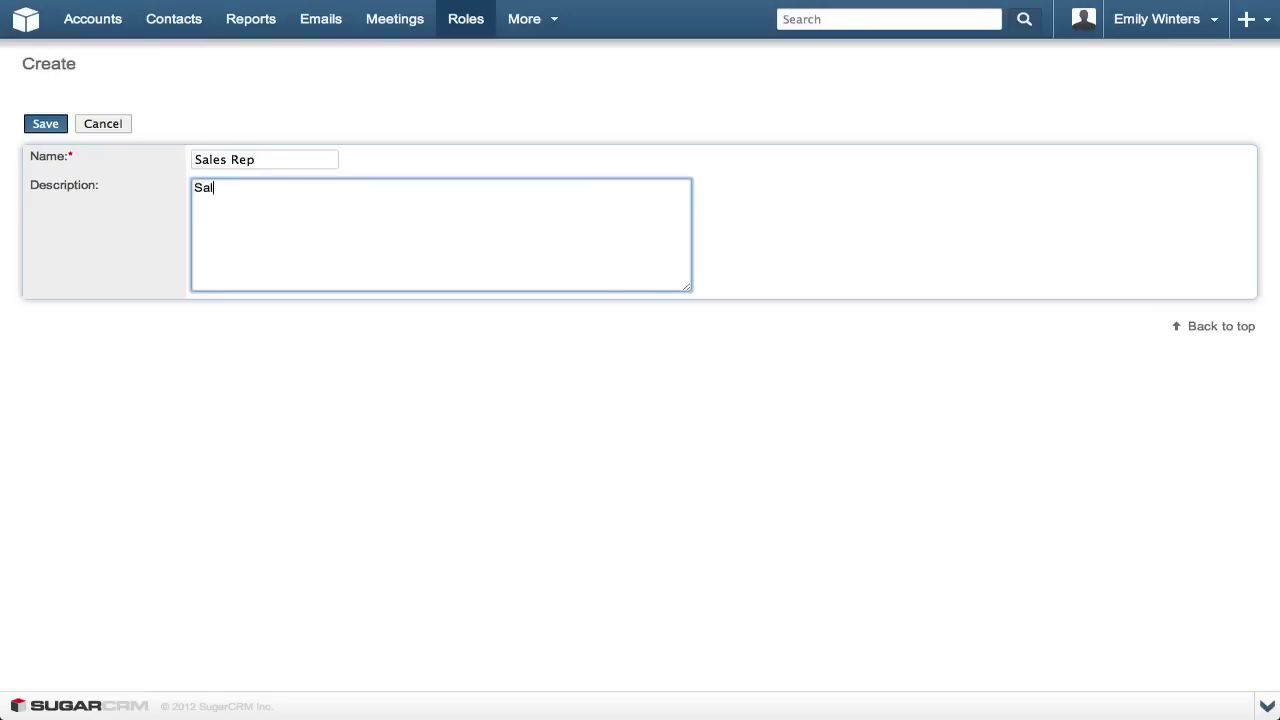
pyautogui.write('es Rep Role')
# Save the Sales Rep role and set its Bug Tracker access to Disabled
pyautogui.click(46, 125)
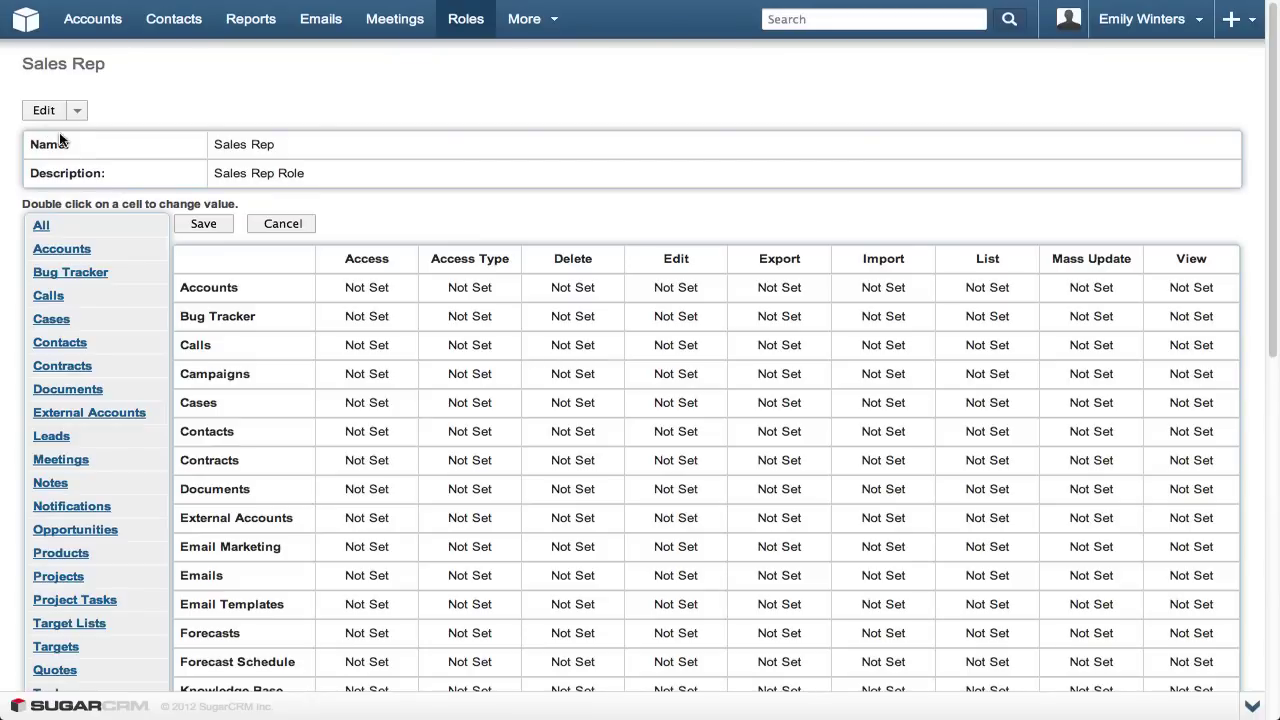
pyautogui.doubleClick(381, 316)
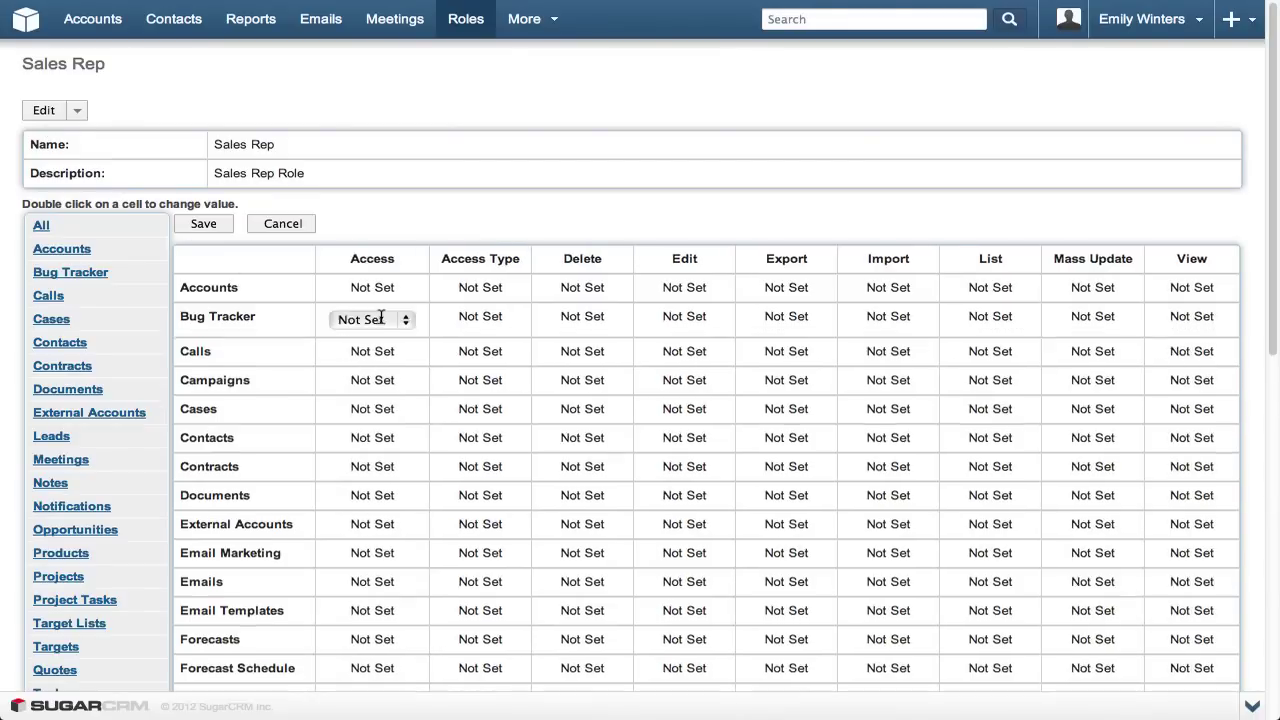
pyautogui.click(382, 319)
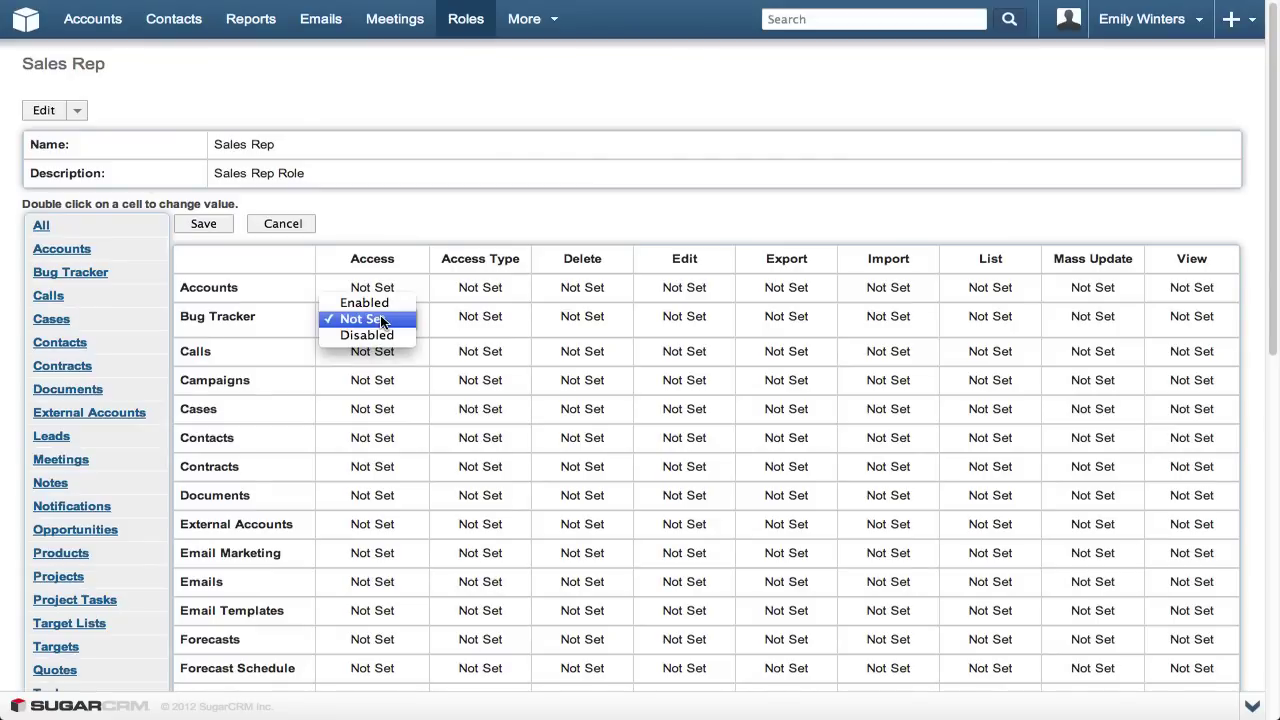
pyautogui.click(381, 336)
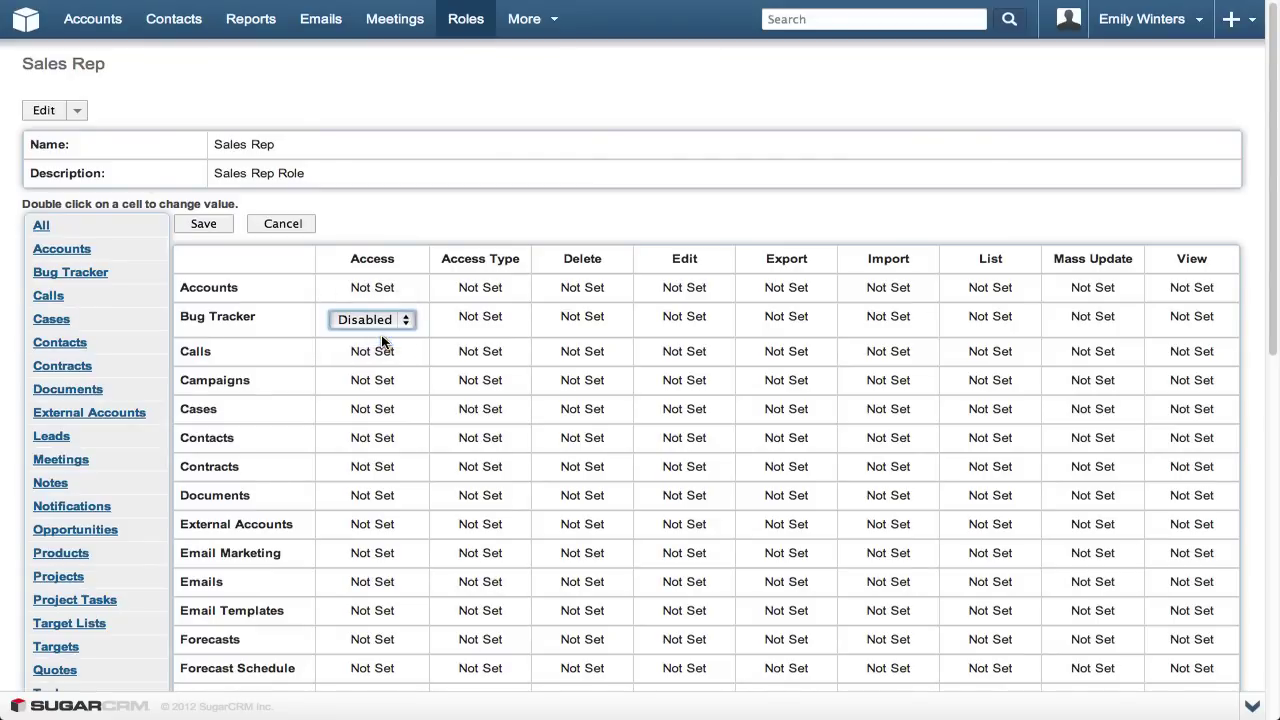
pyautogui.click(204, 225)
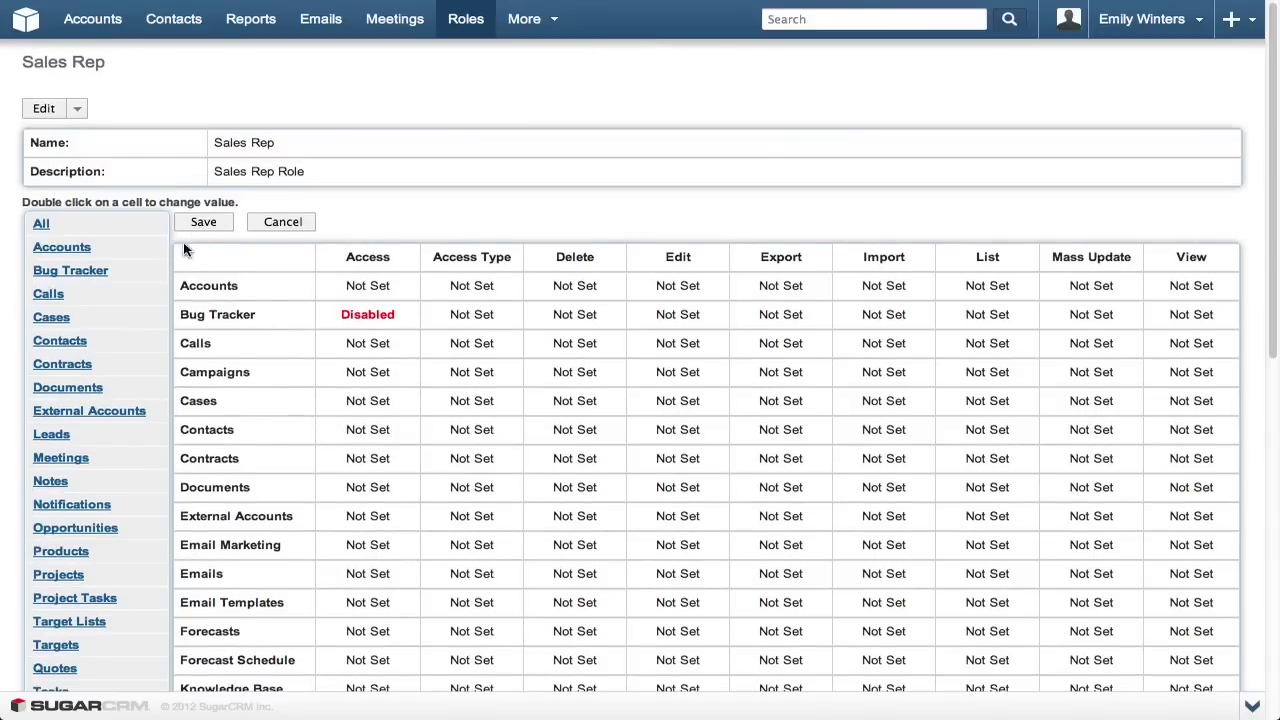
pyautogui.click(68, 345)
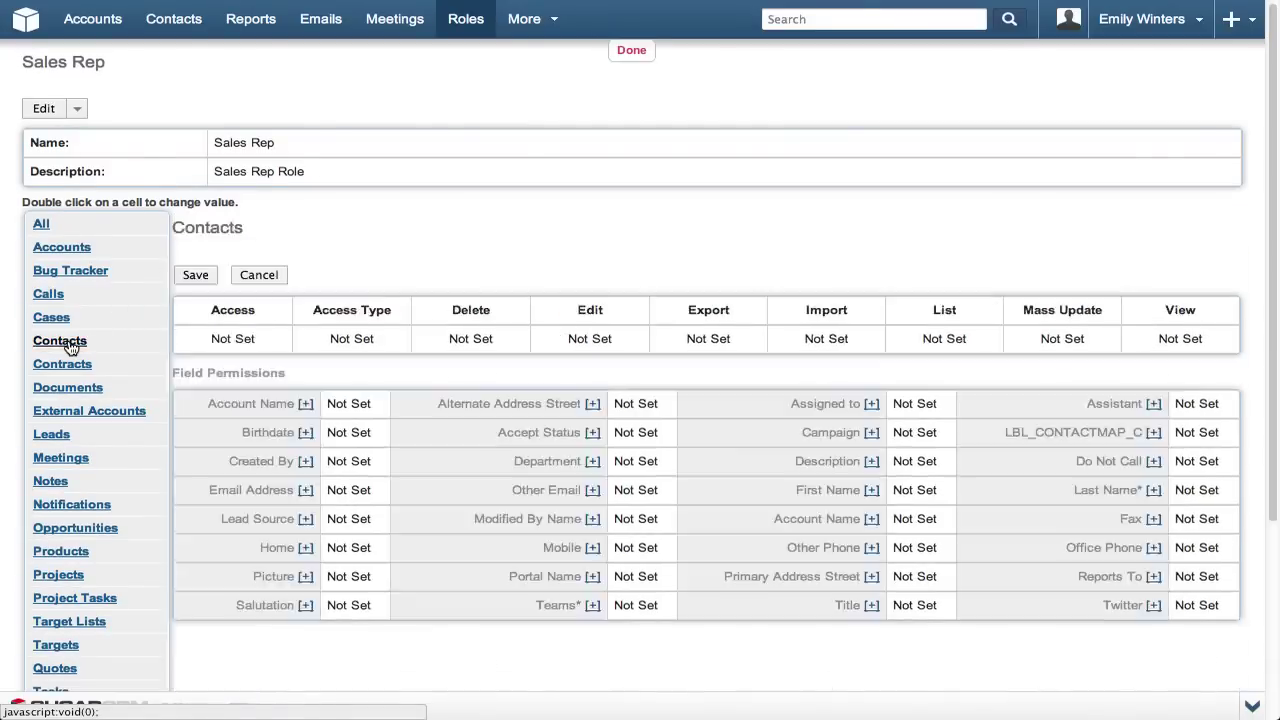
# Change the Contacts module Access Type to Admin and save it
pyautogui.doubleClick(340, 339)
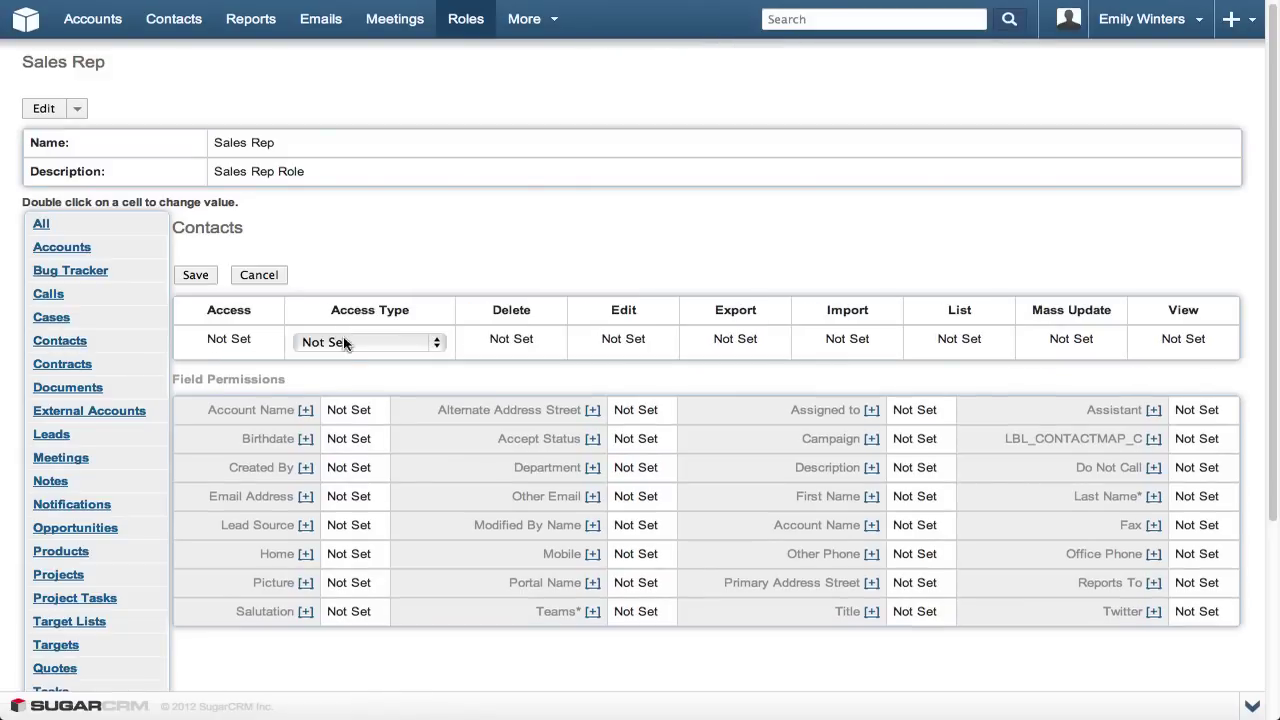
pyautogui.click(340, 342)
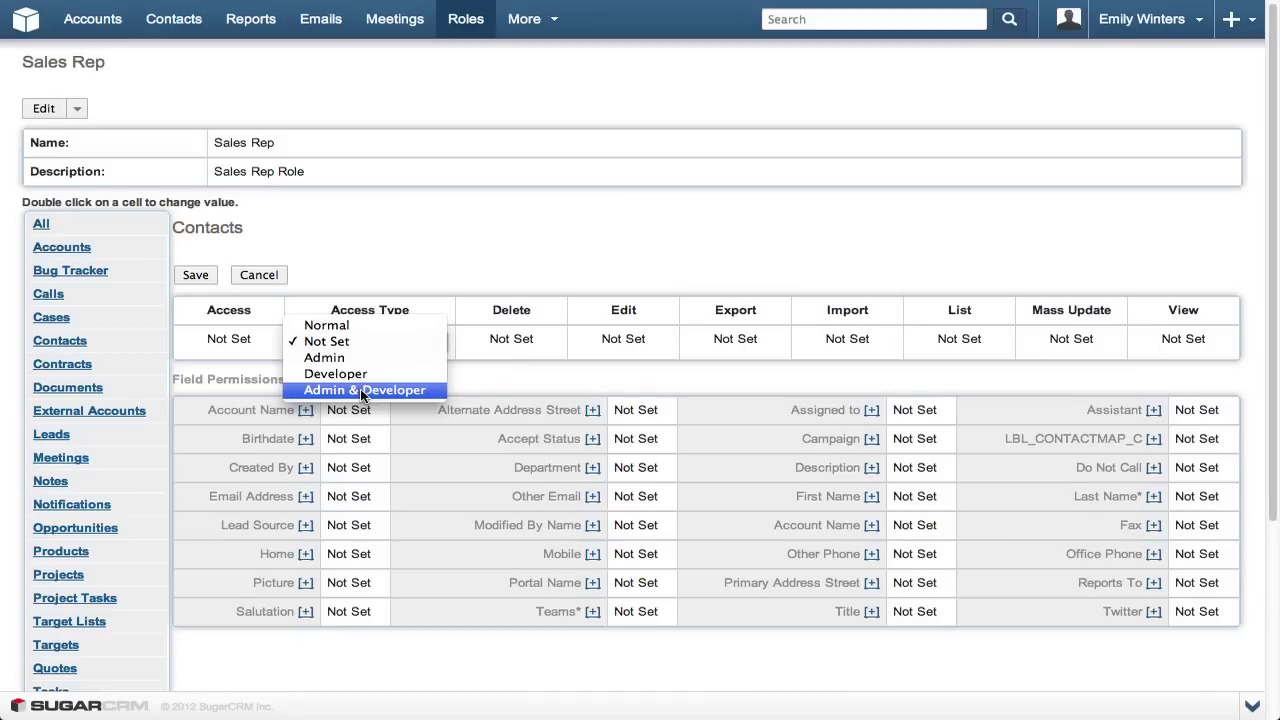
pyautogui.click(348, 357)
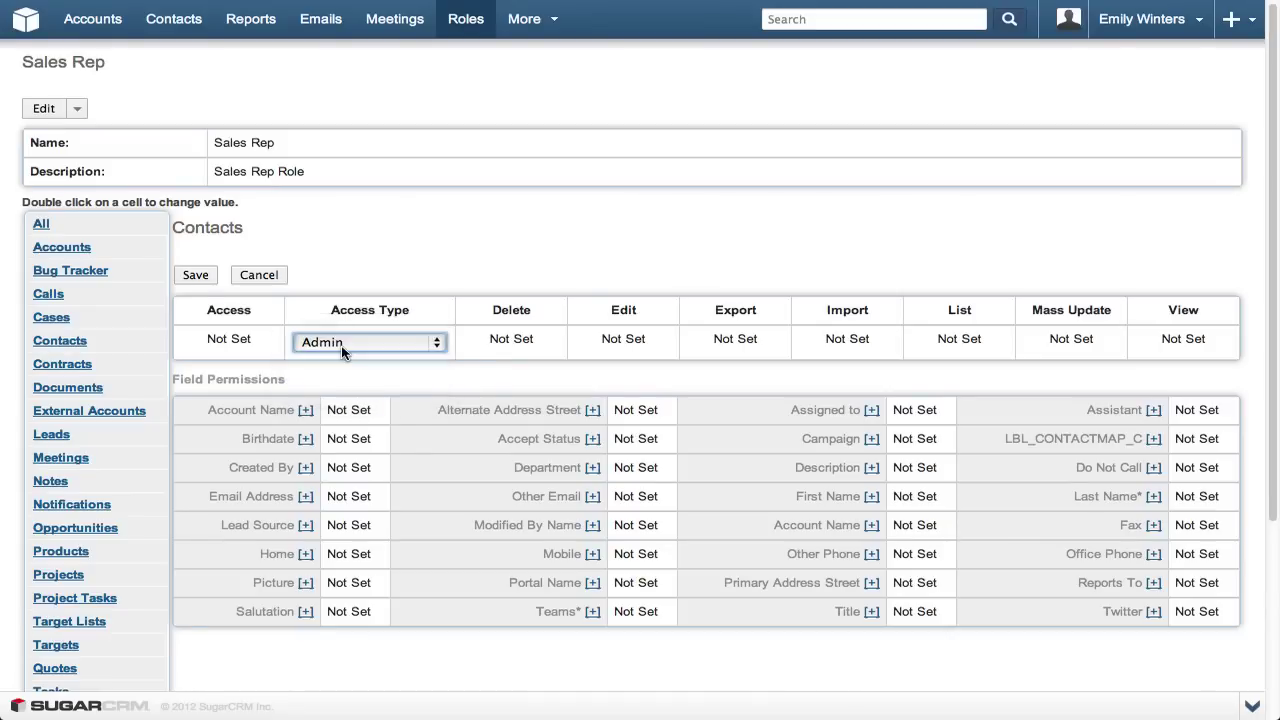
pyautogui.click(196, 276)
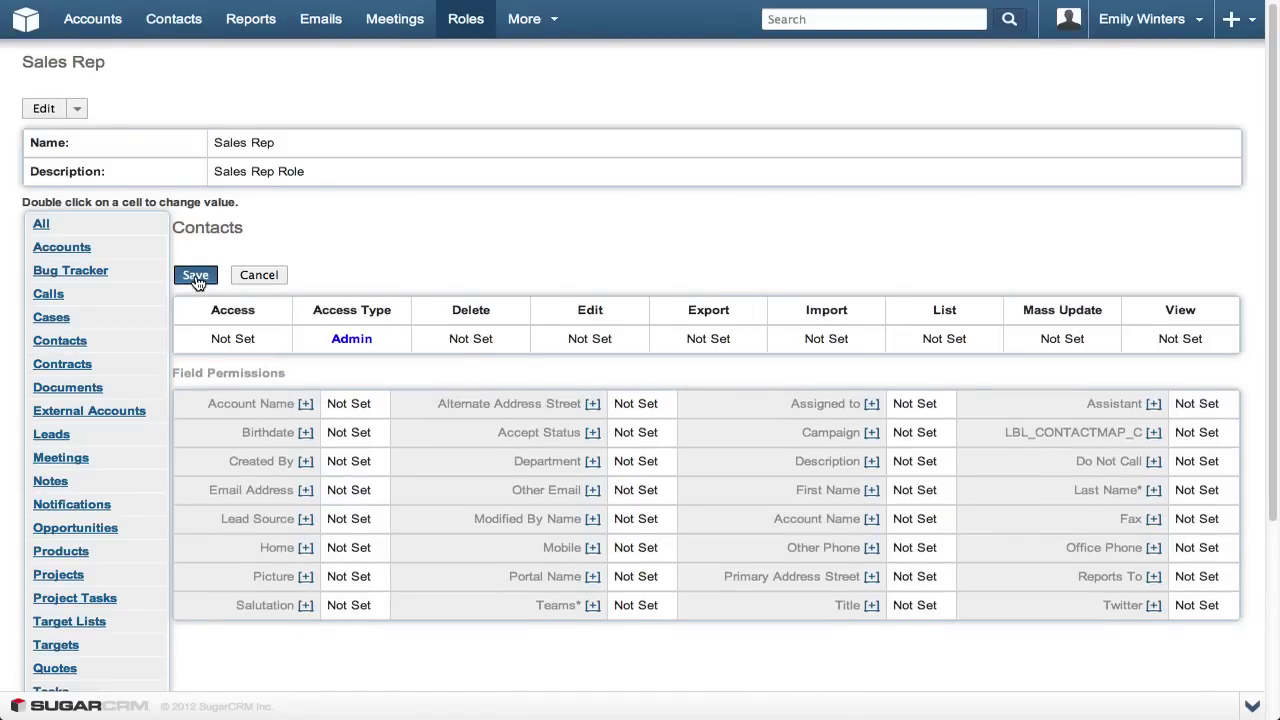
pyautogui.click(74, 250)
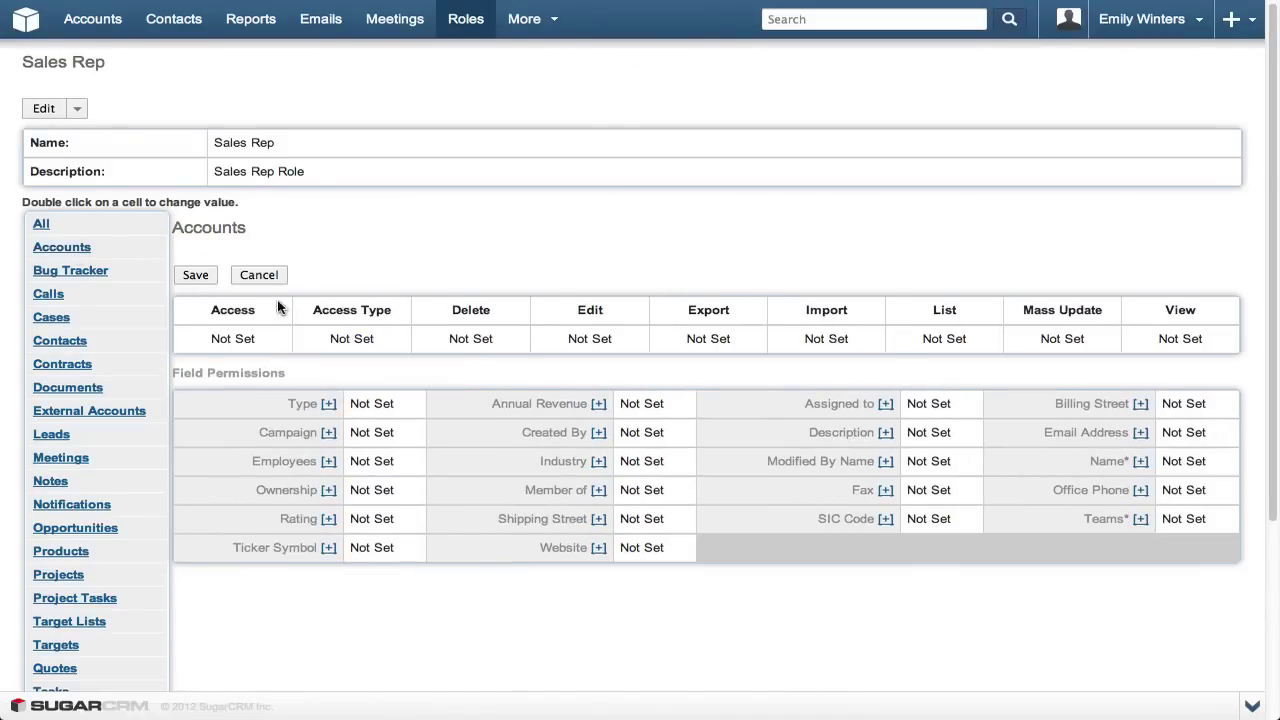
# Set the Accounts Delete permission to None and save it
pyautogui.doubleClick(457, 341)
pyautogui.click(461, 341)
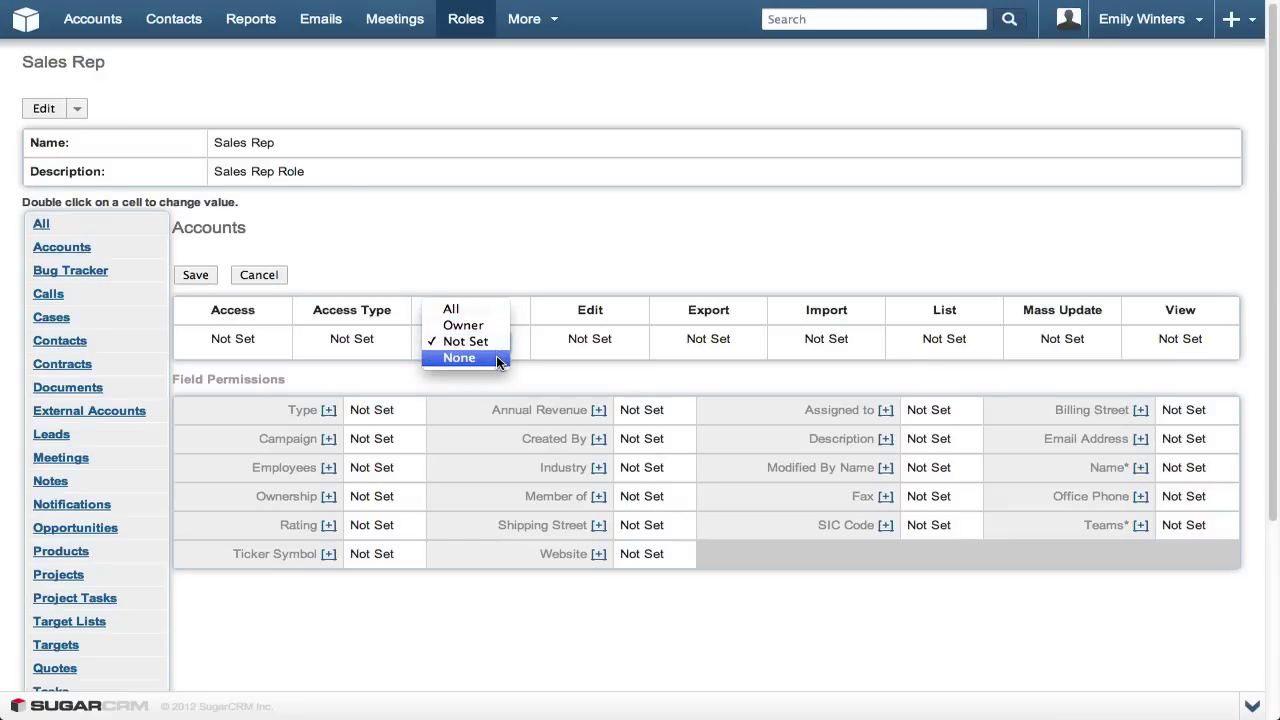
pyautogui.click(462, 358)
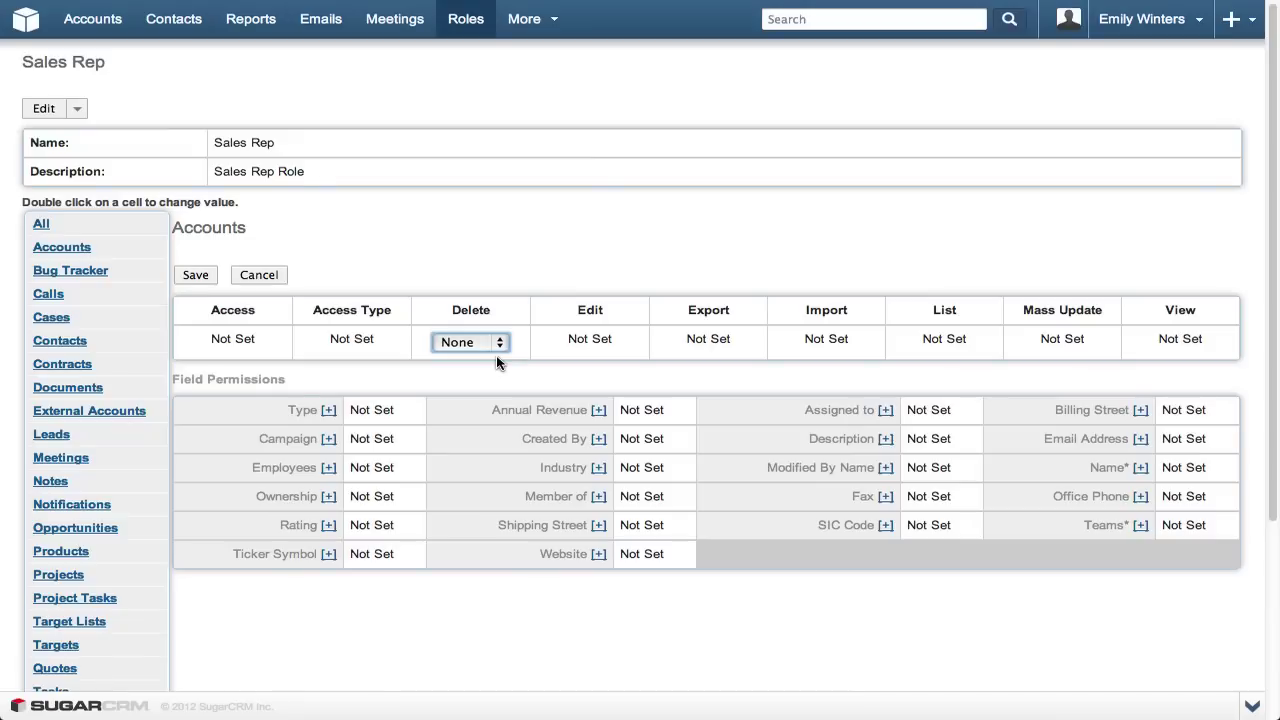
pyautogui.click(196, 275)
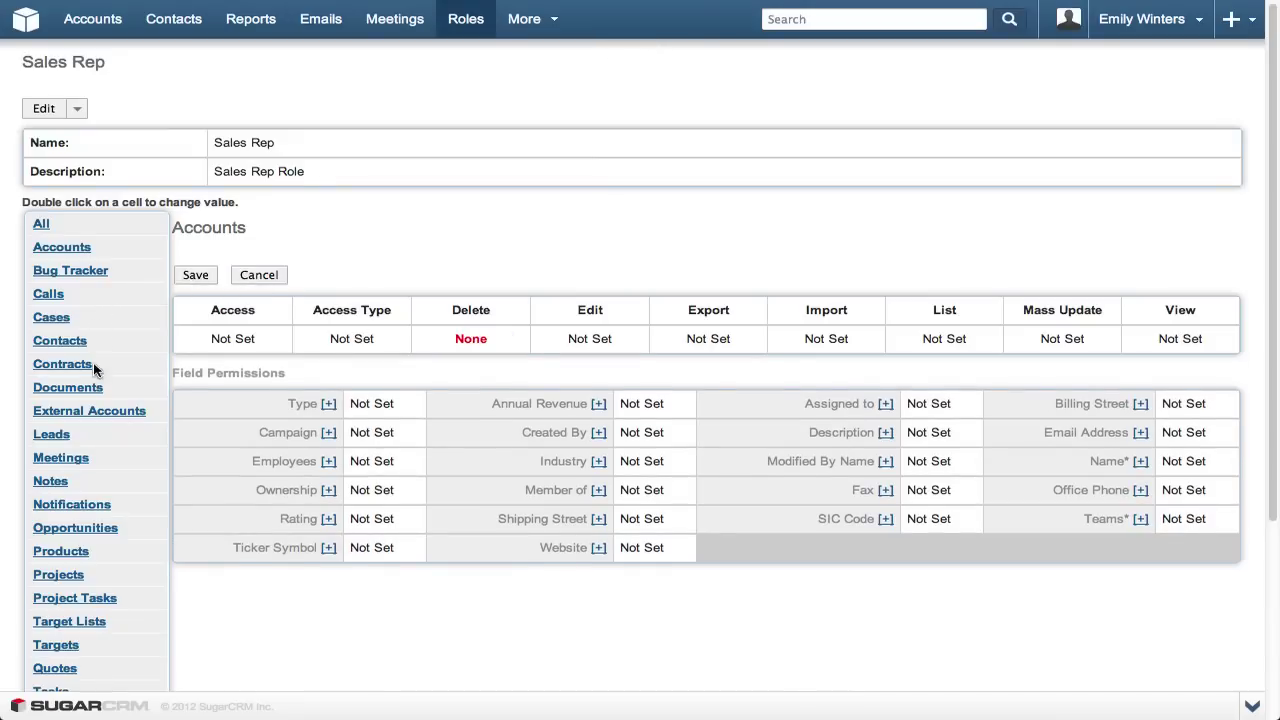
# In Opportunities, set the Opportunity Amount field to Owner Read/Owner Write and save
pyautogui.click(67, 530)
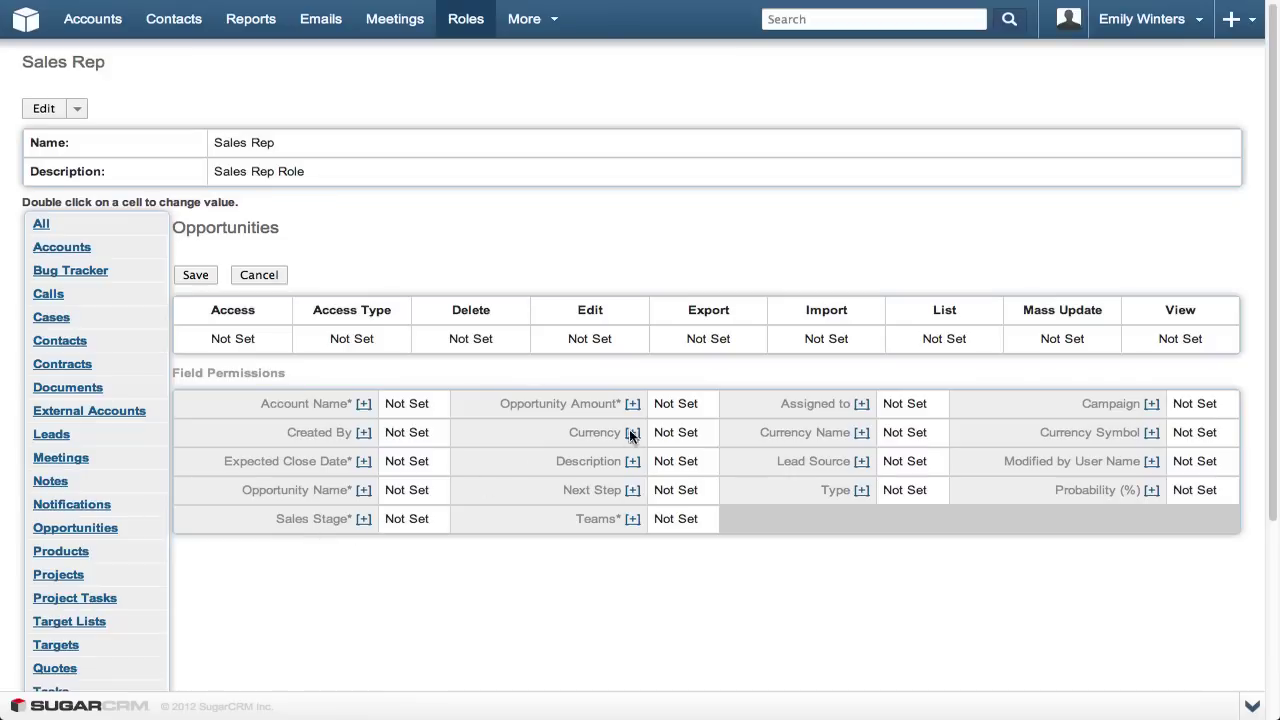
pyautogui.doubleClick(676, 404)
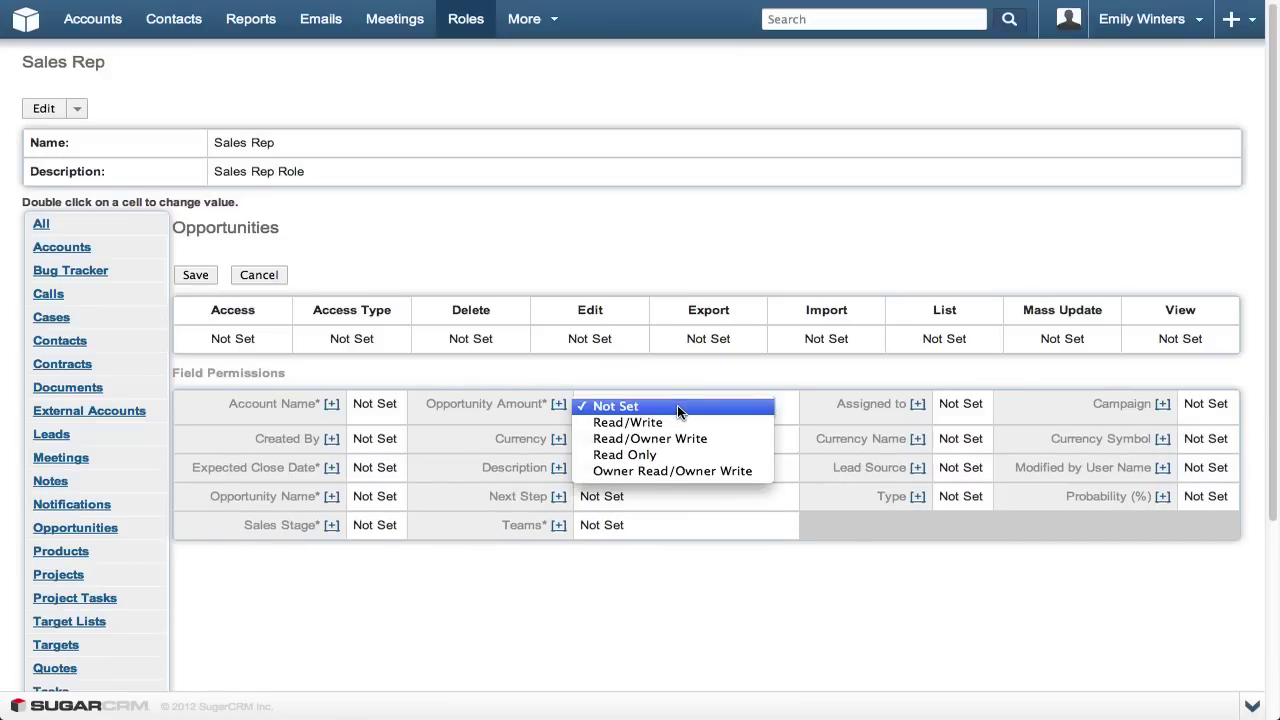
pyautogui.click(688, 471)
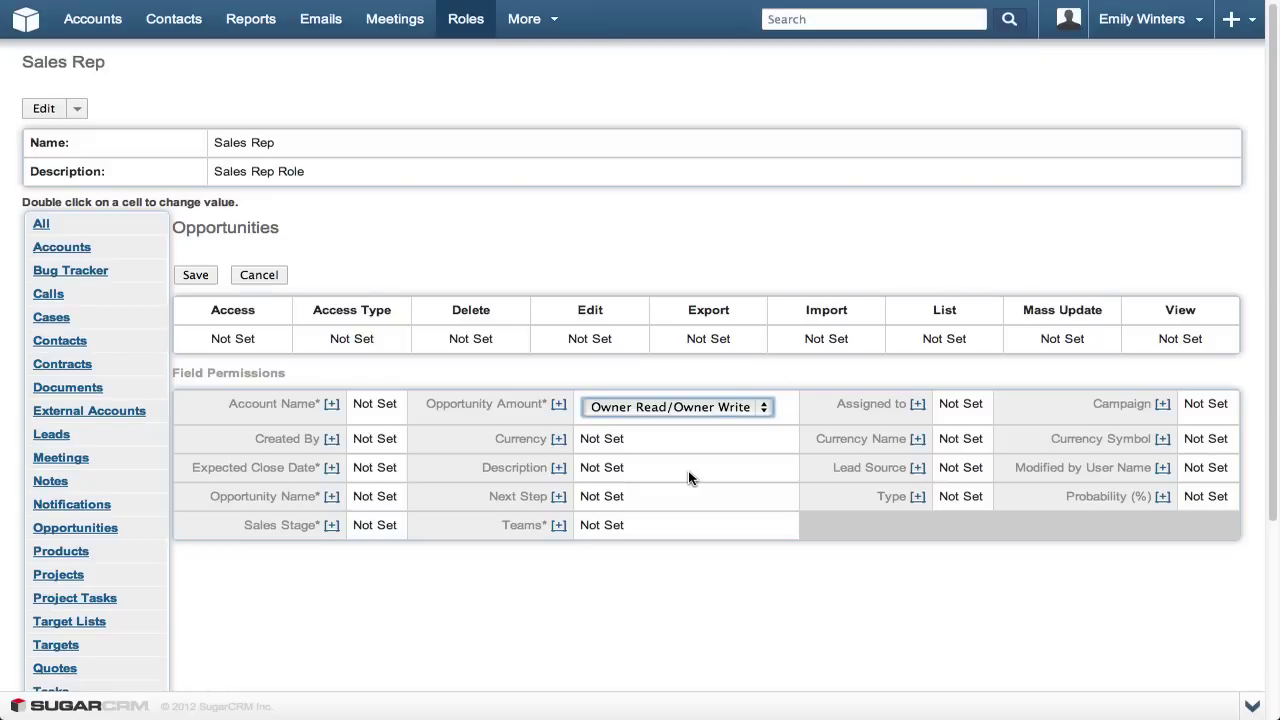
pyautogui.click(195, 276)
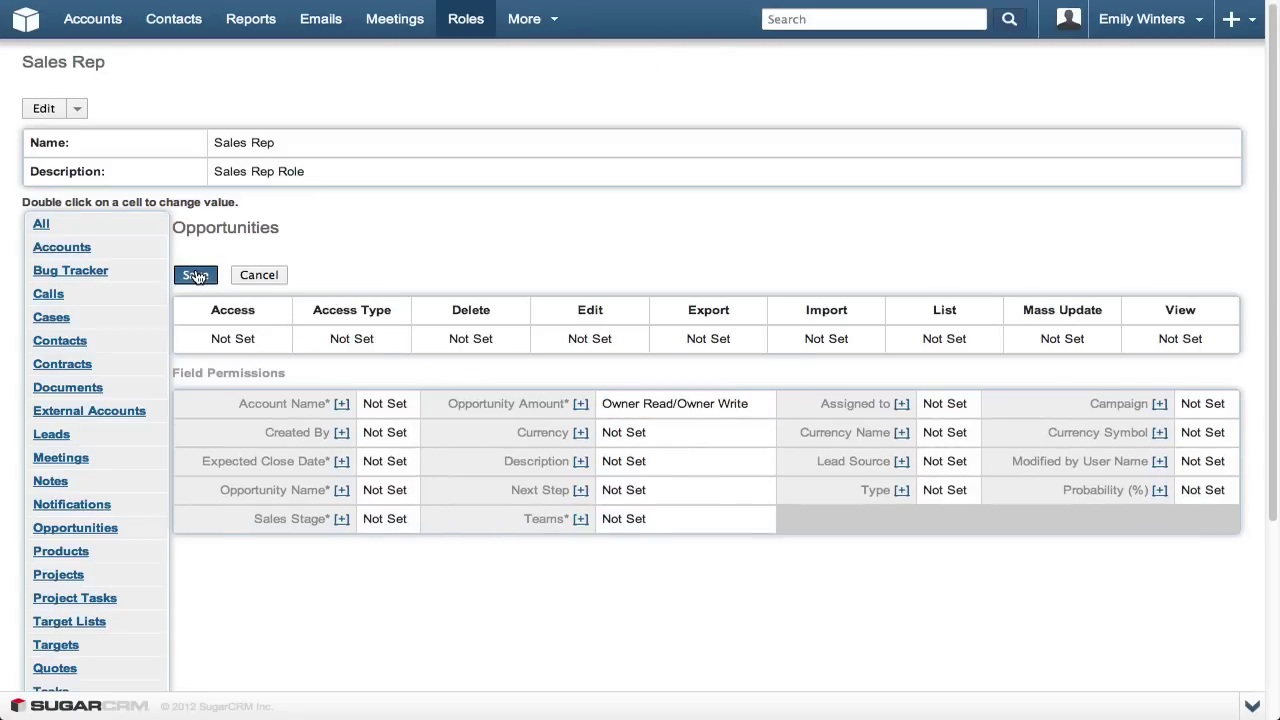
pyautogui.click(76, 110)
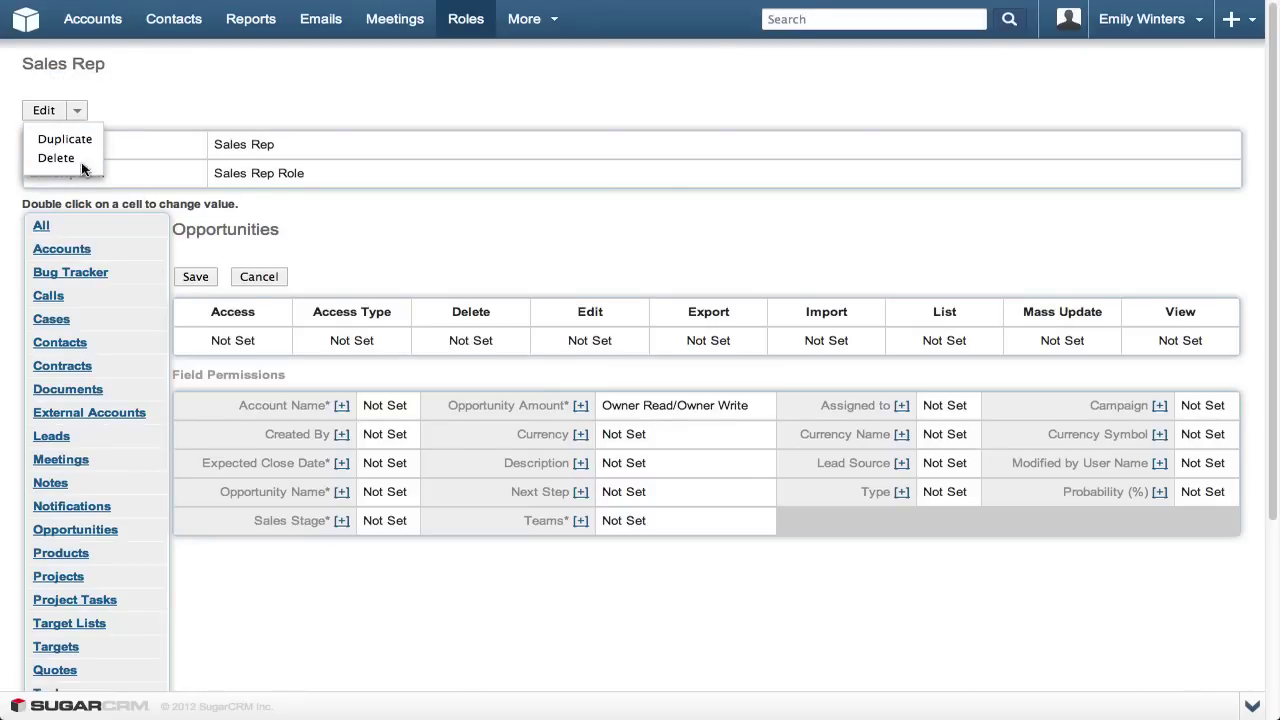
# Add the Sr. Sales Representative and the east Sales Manager to the role's Users panel
pyautogui.scroll(-5, 296, 540)
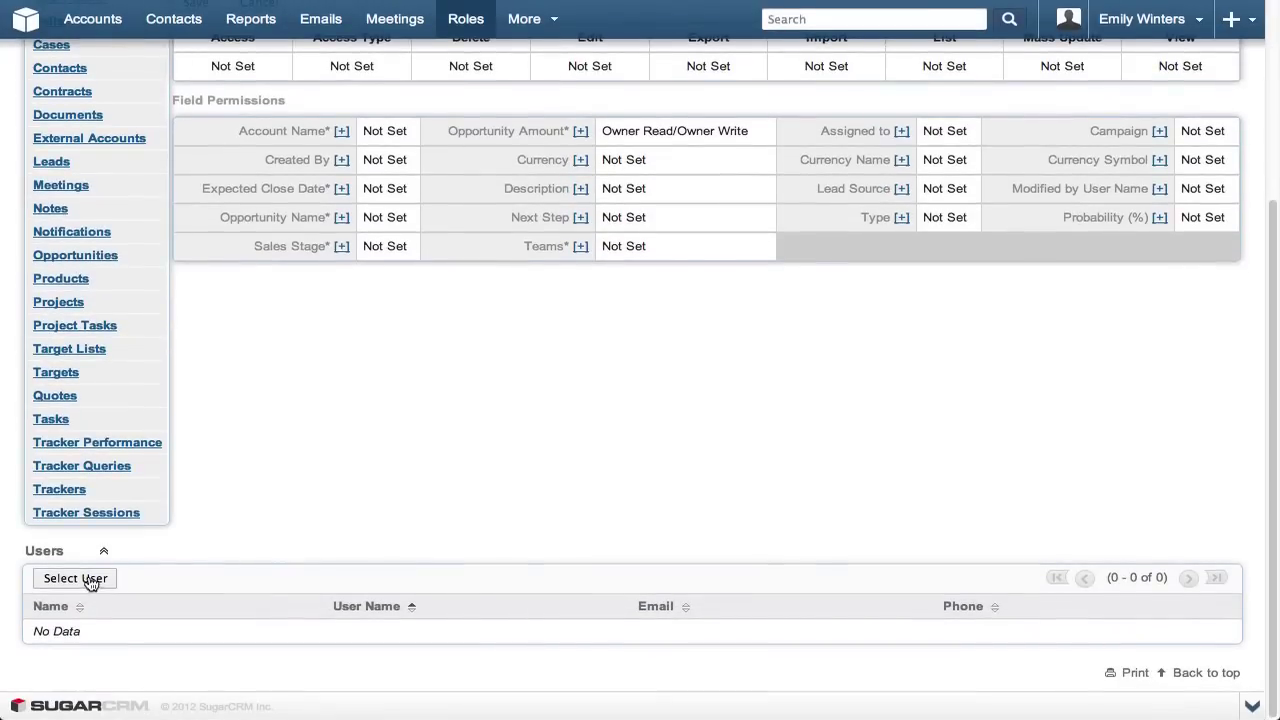
pyautogui.click(88, 580)
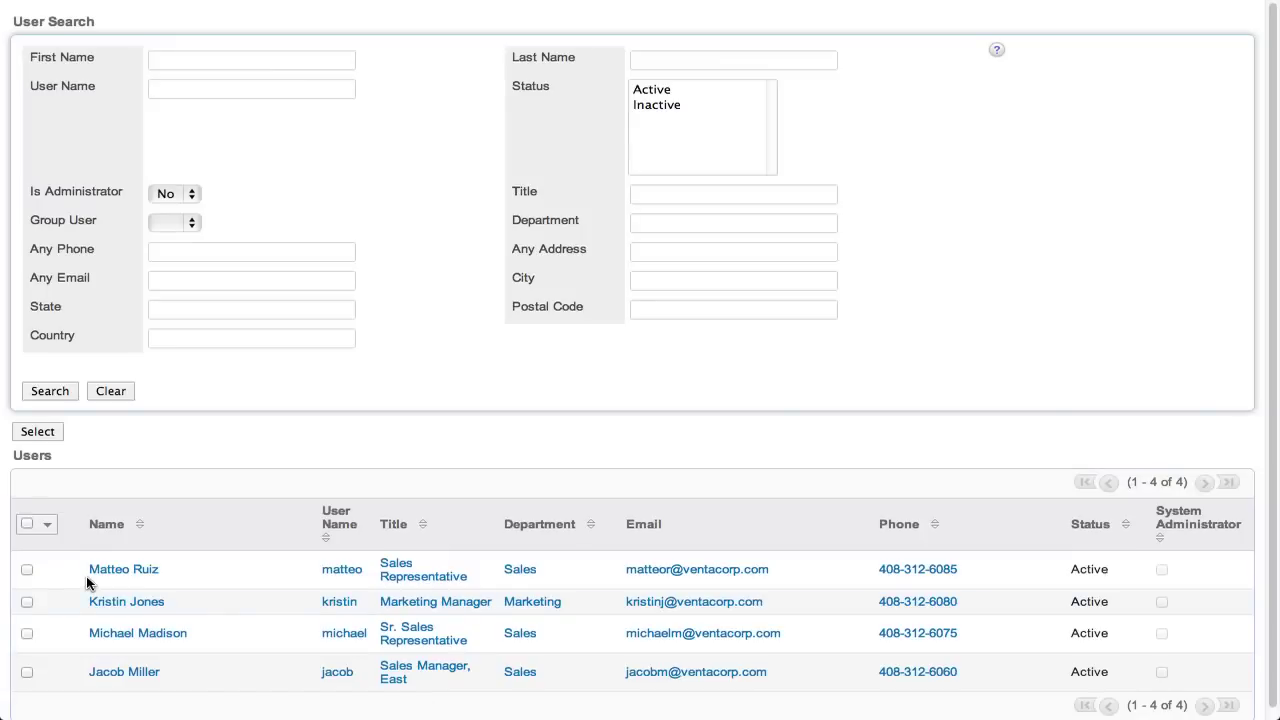
pyautogui.click(27, 633)
pyautogui.click(27, 672)
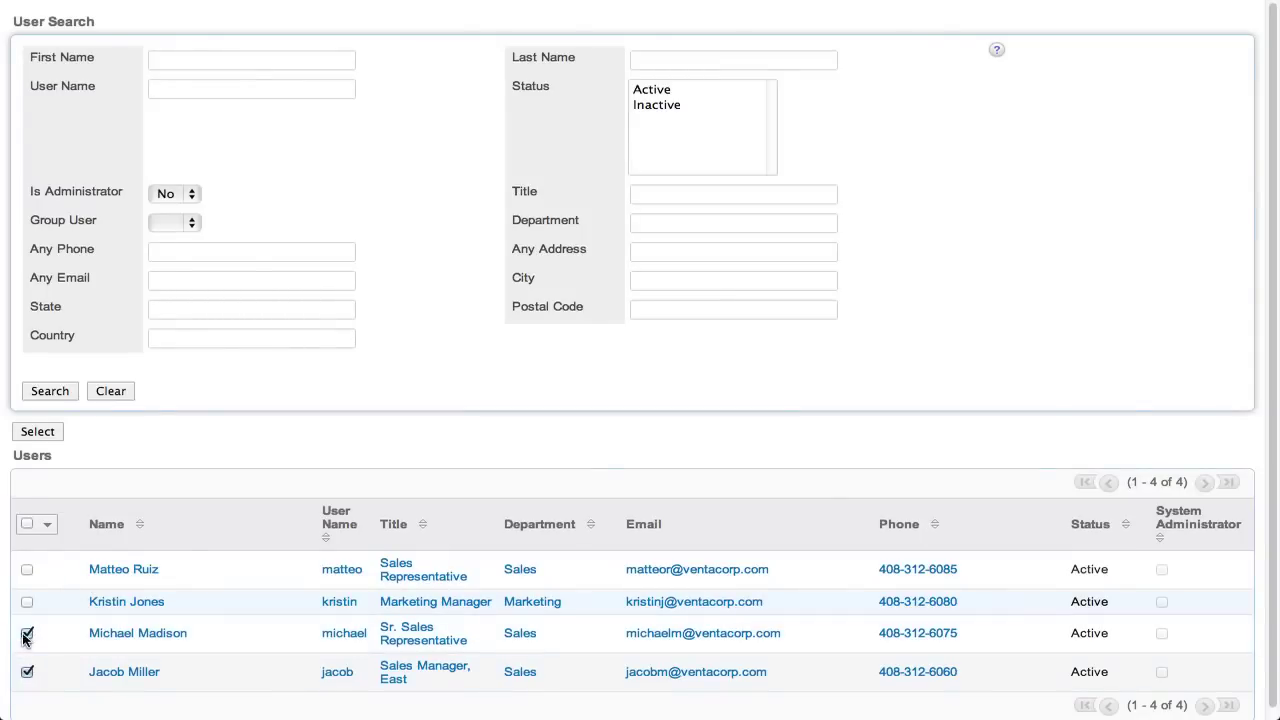
pyautogui.click(50, 436)
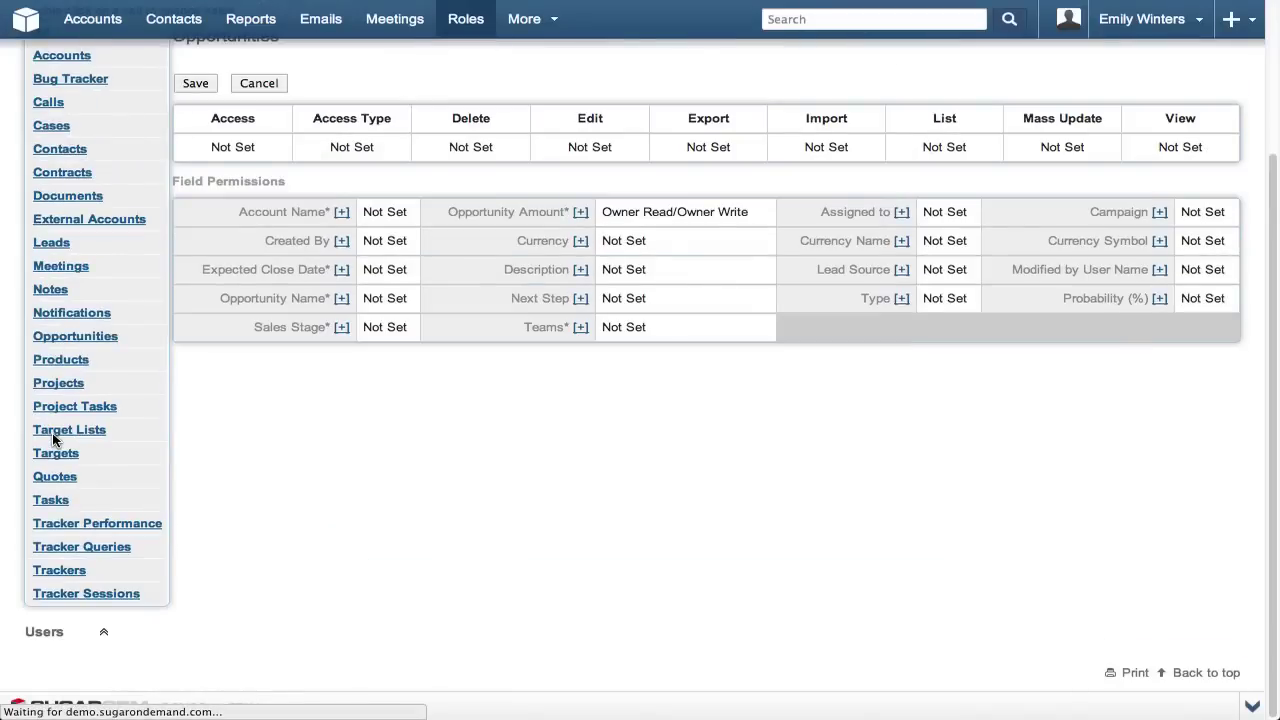
pyautogui.scroll(-5, 55, 440)
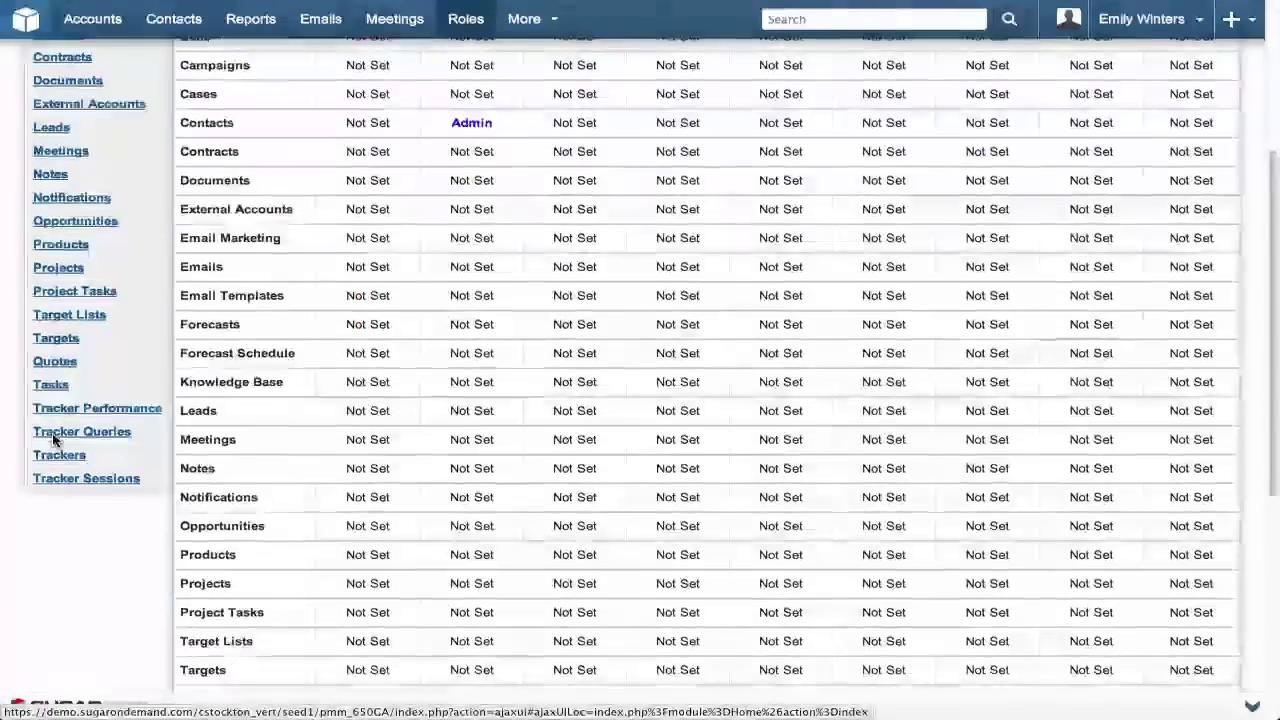
pyautogui.scroll(-8, 55, 440)
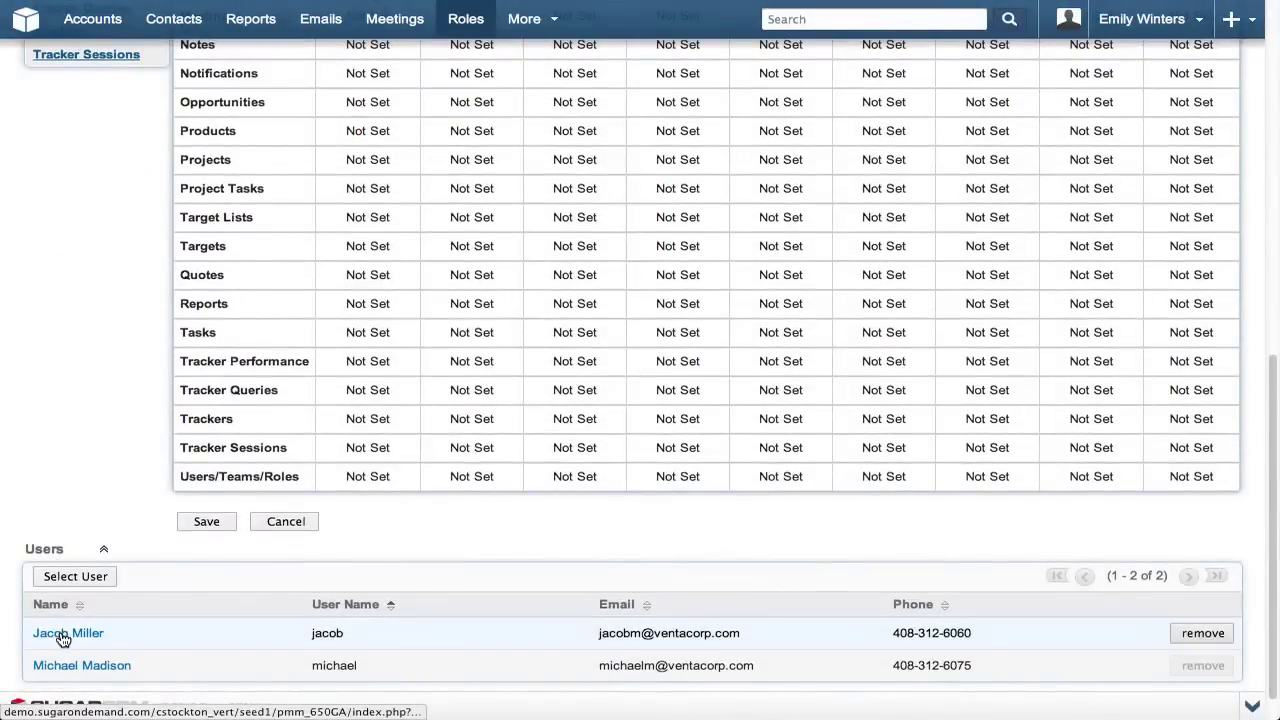
# Add the Sales Administrator role on the east sales manager's Access tab and review the permissions
pyautogui.click(62, 638)
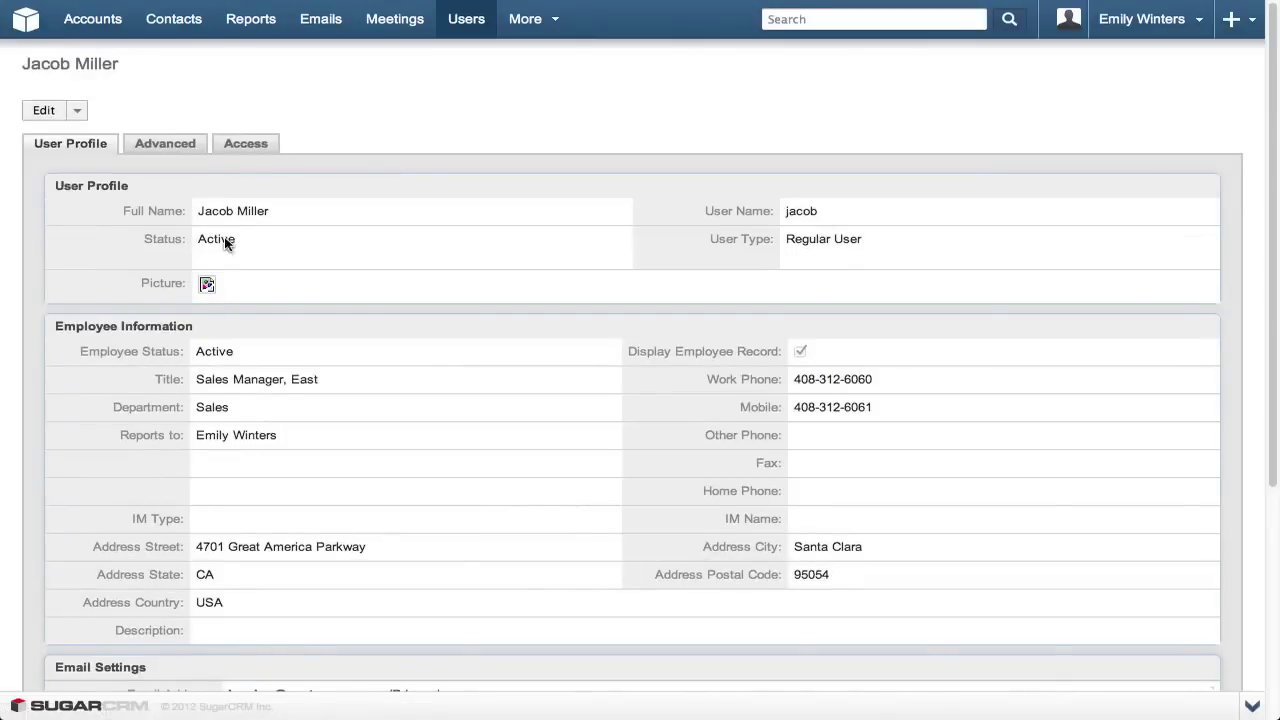
pyautogui.click(245, 145)
pyautogui.scroll(-5, 244, 145)
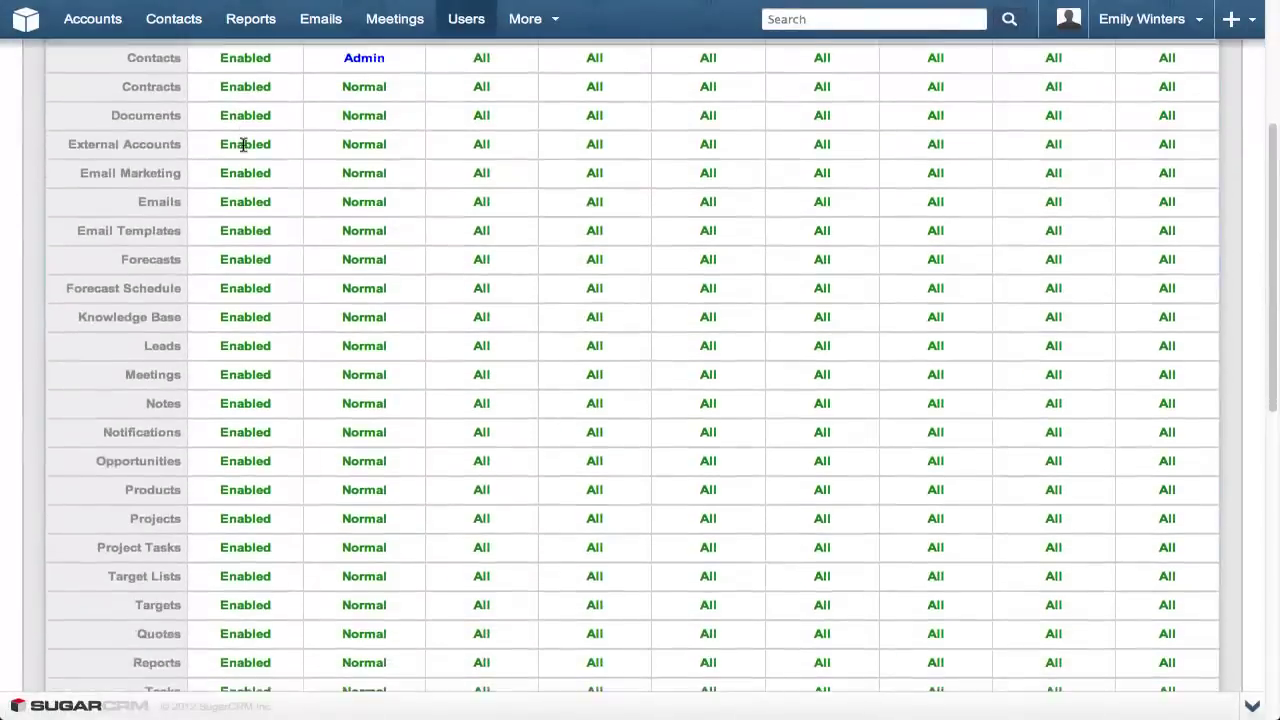
pyautogui.scroll(-5, 243, 145)
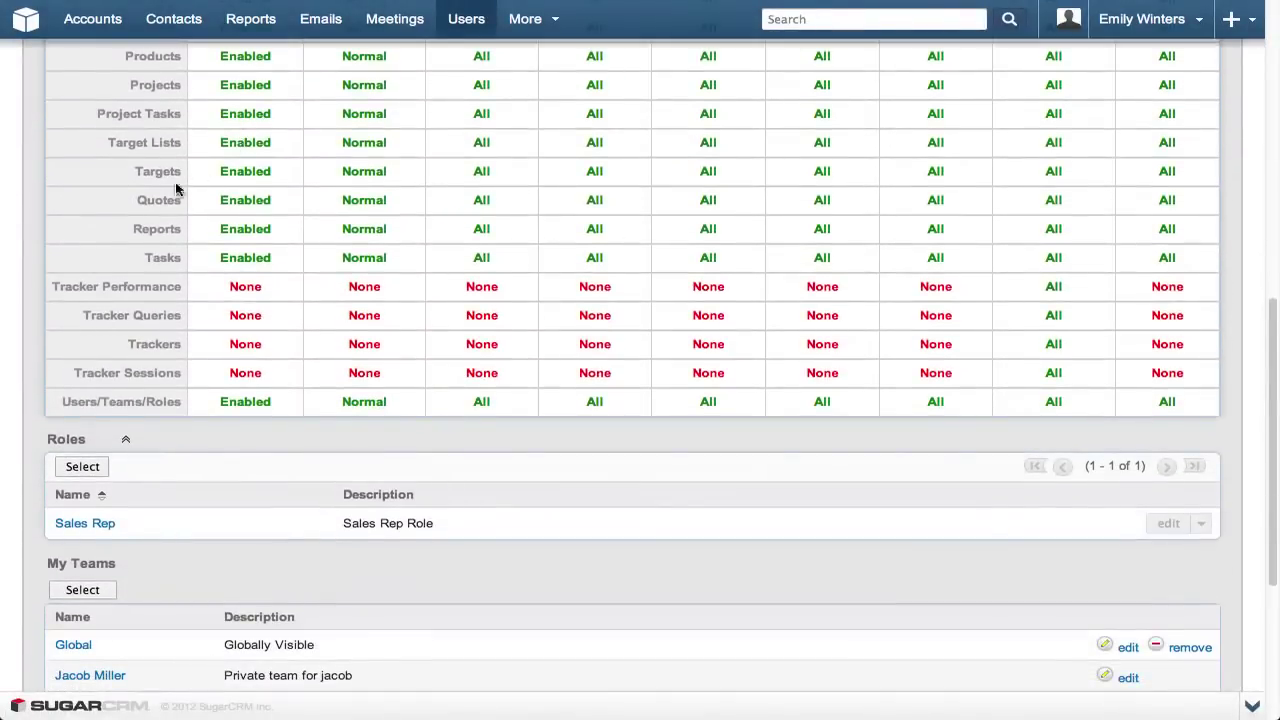
pyautogui.click(82, 466)
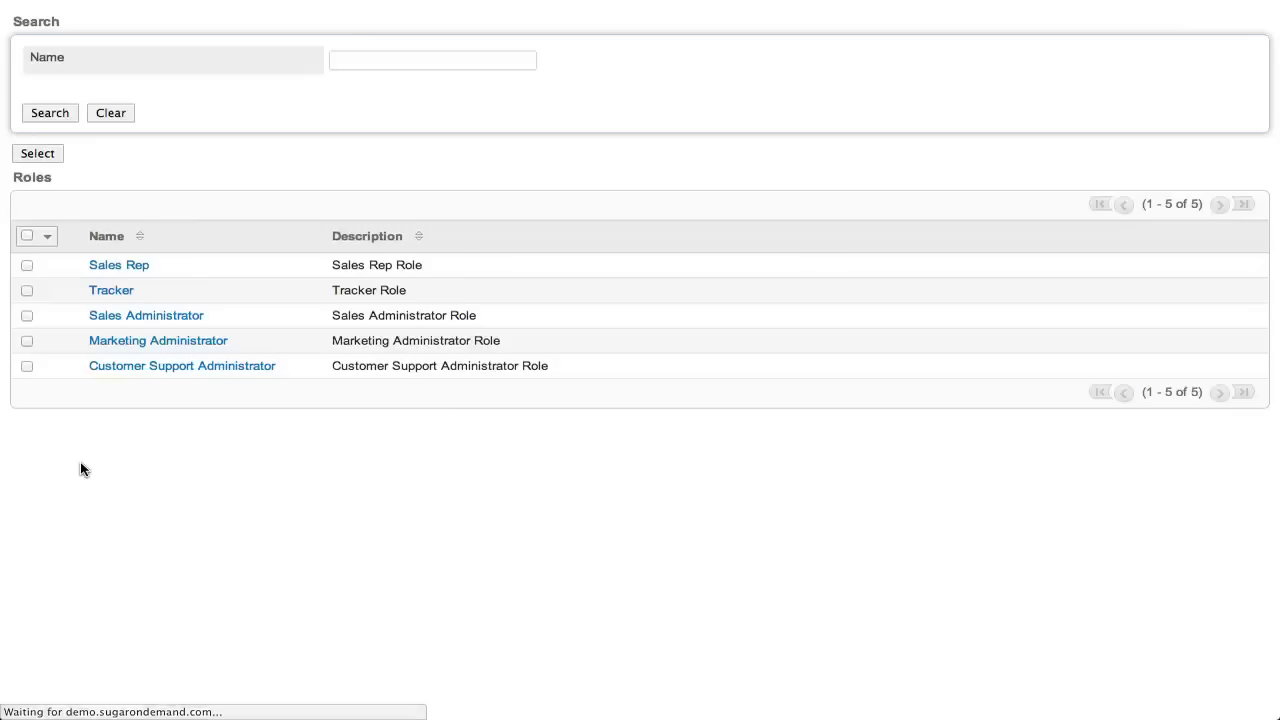
pyautogui.click(28, 317)
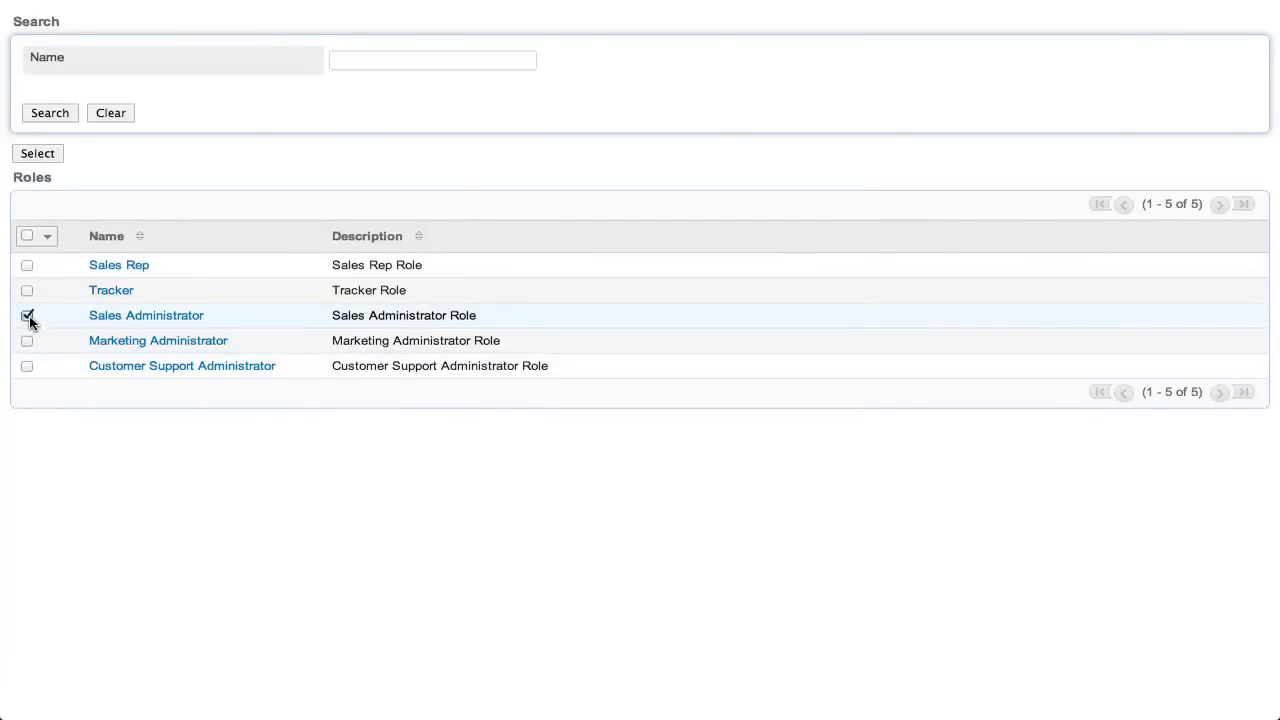
pyautogui.click(39, 155)
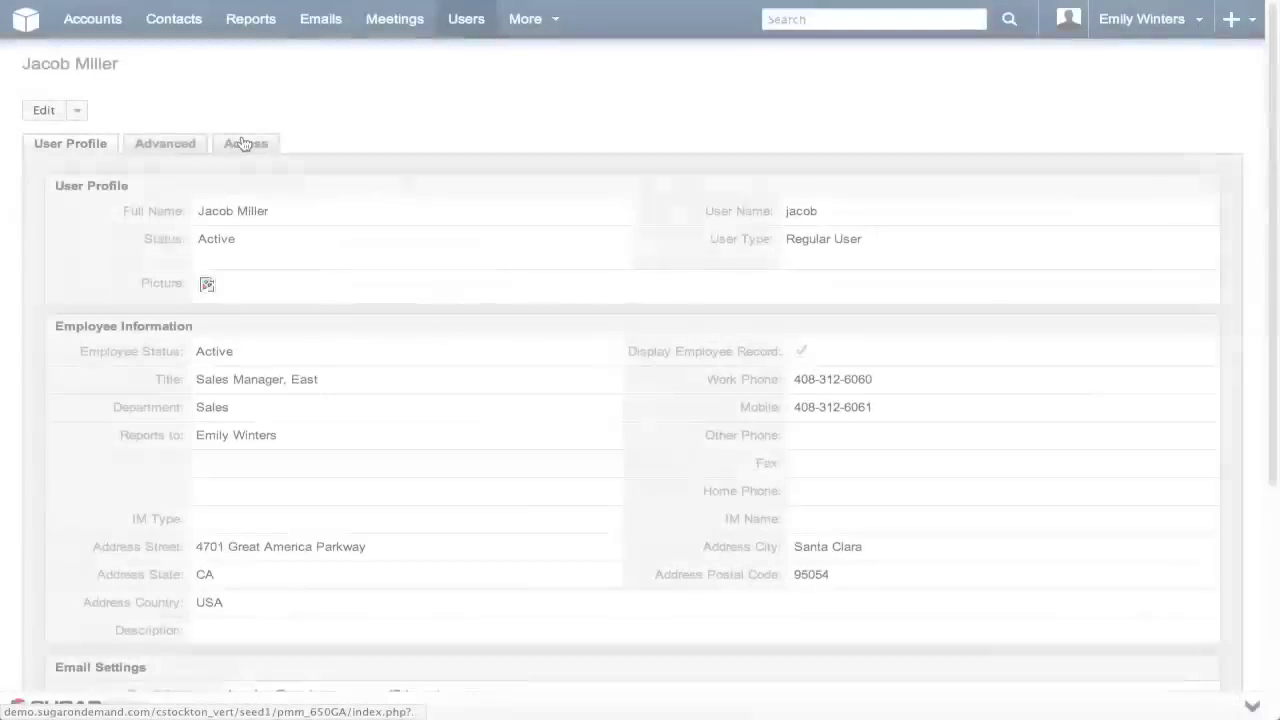
pyautogui.click(243, 143)
pyautogui.scroll(-5, 386, 330)
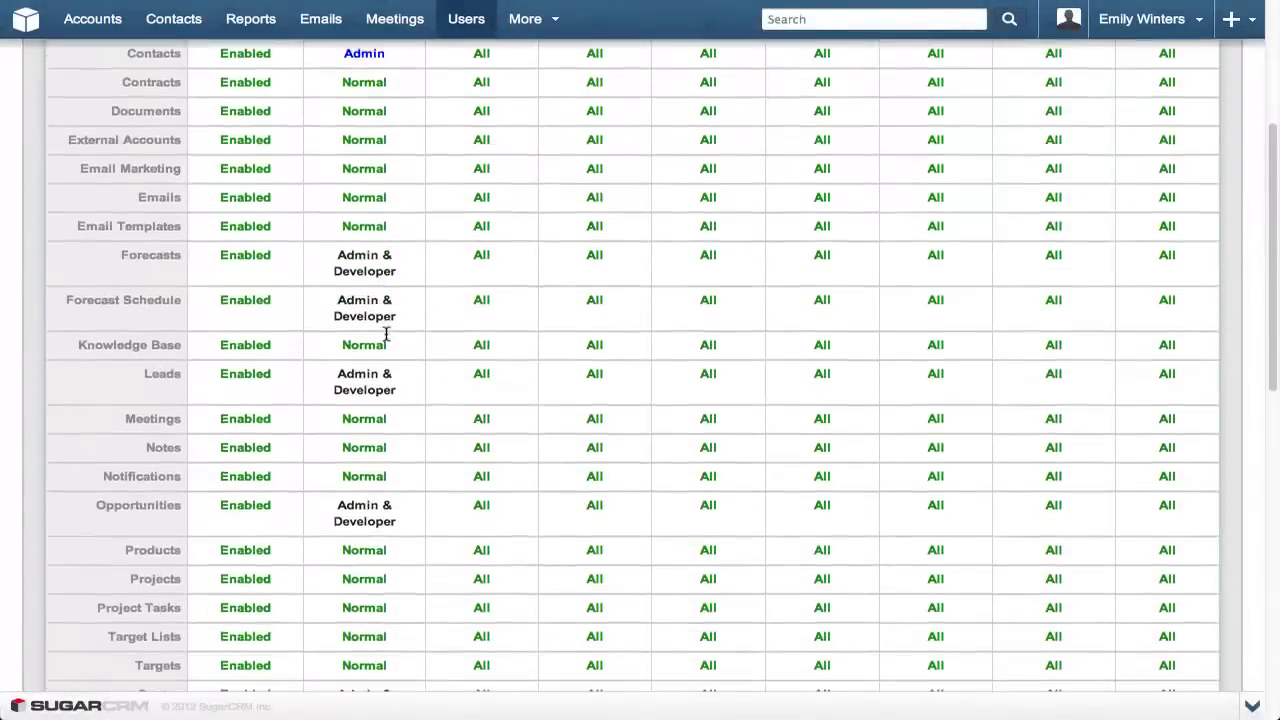
pyautogui.scroll(-10, 386, 335)
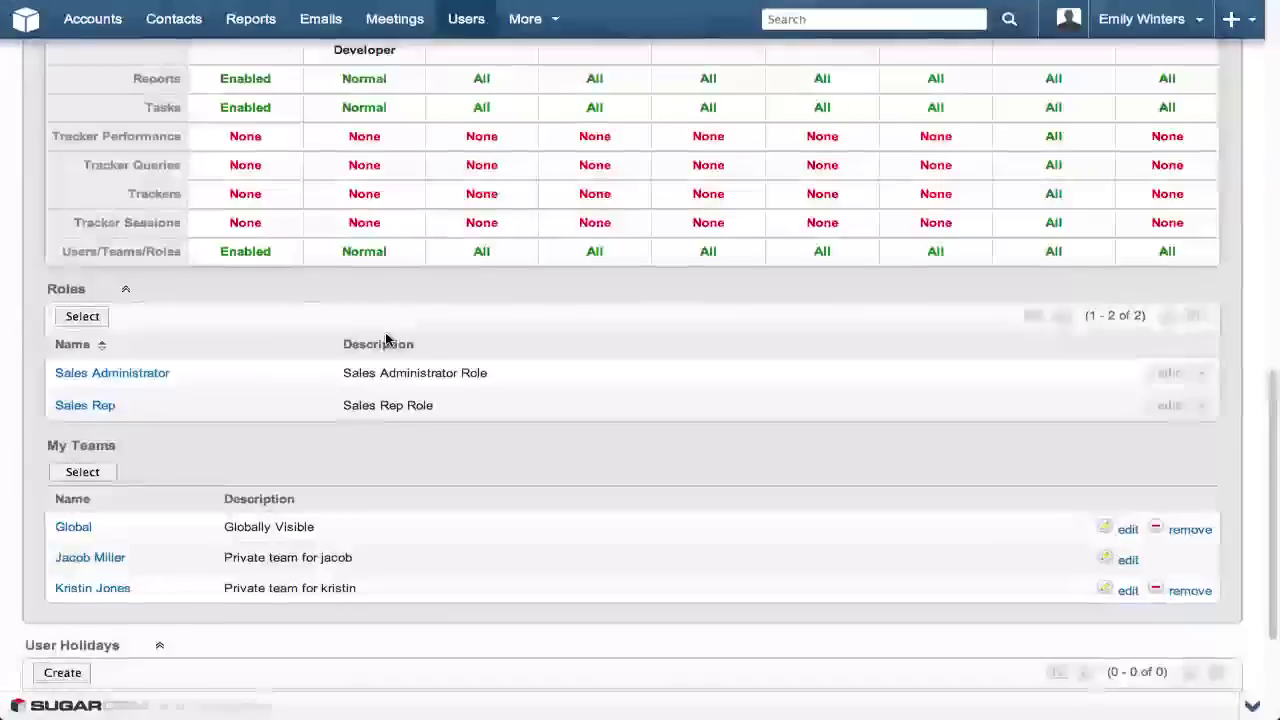
pyautogui.scroll(-1, 386, 338)
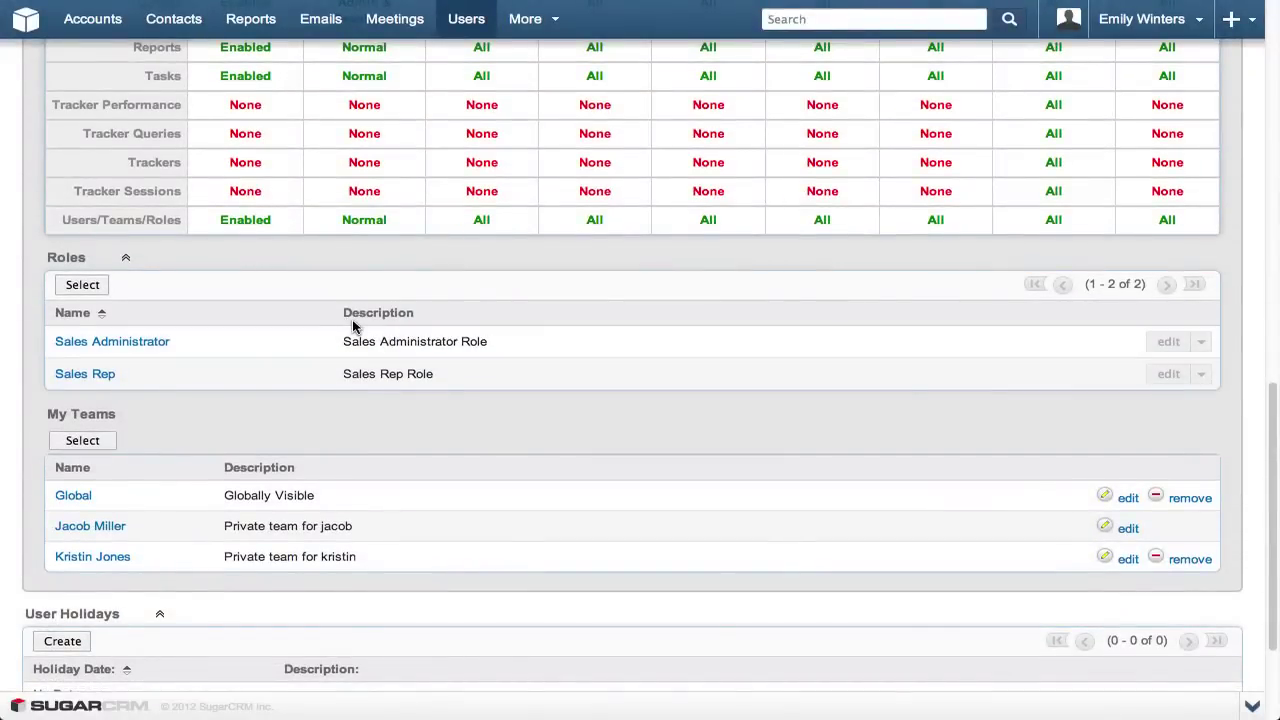